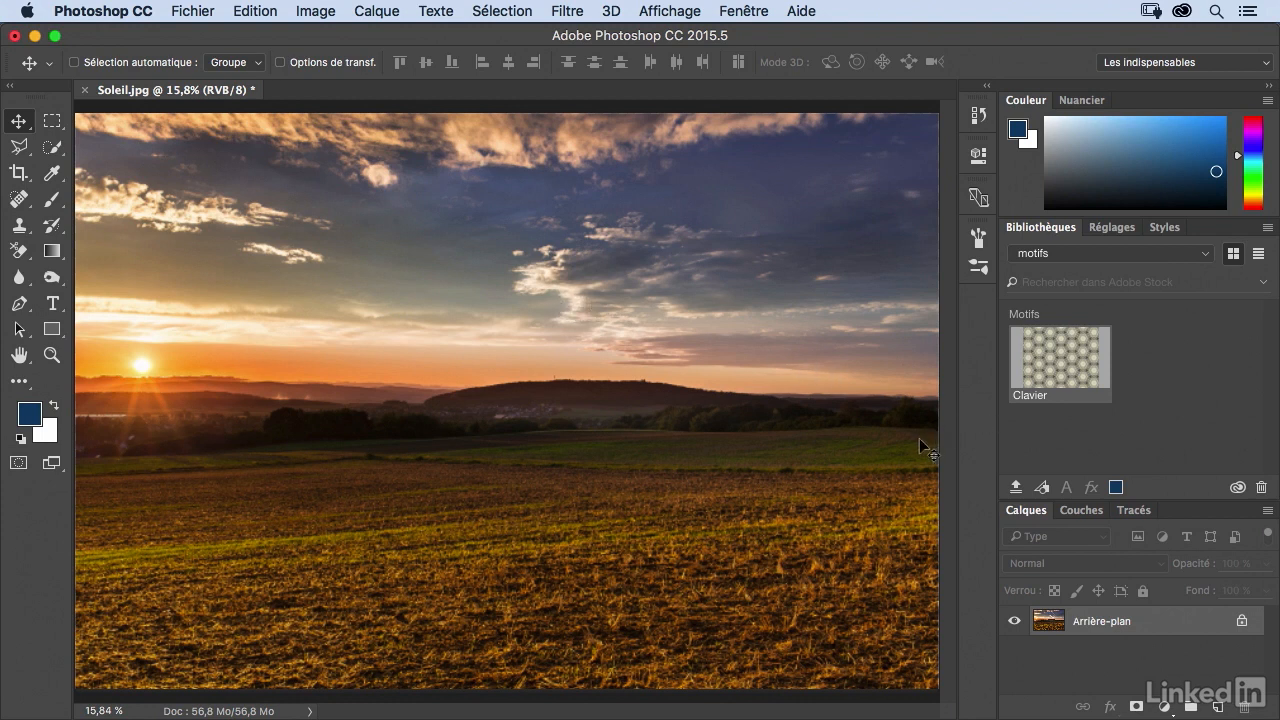
Create a new empty layer above the background and name it arbre.
left_click(1219, 708)
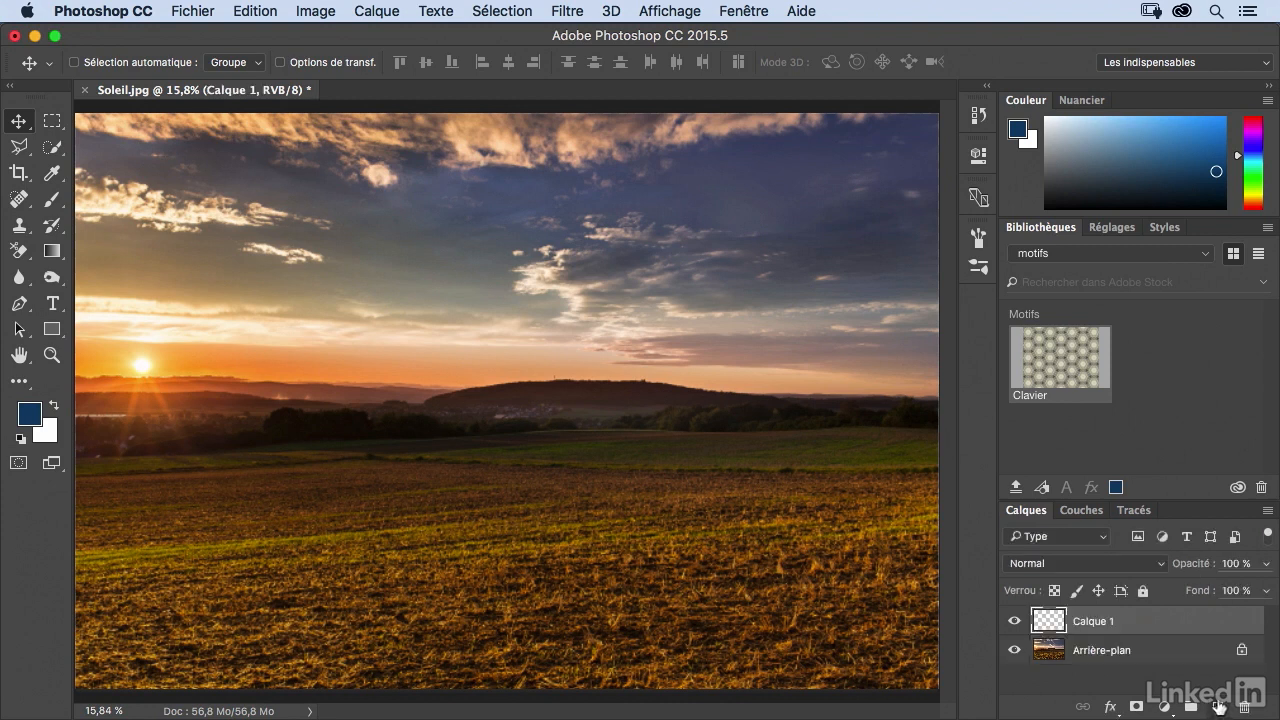
double_click(1096, 621)
type("arbre")
left_click(1143, 622)
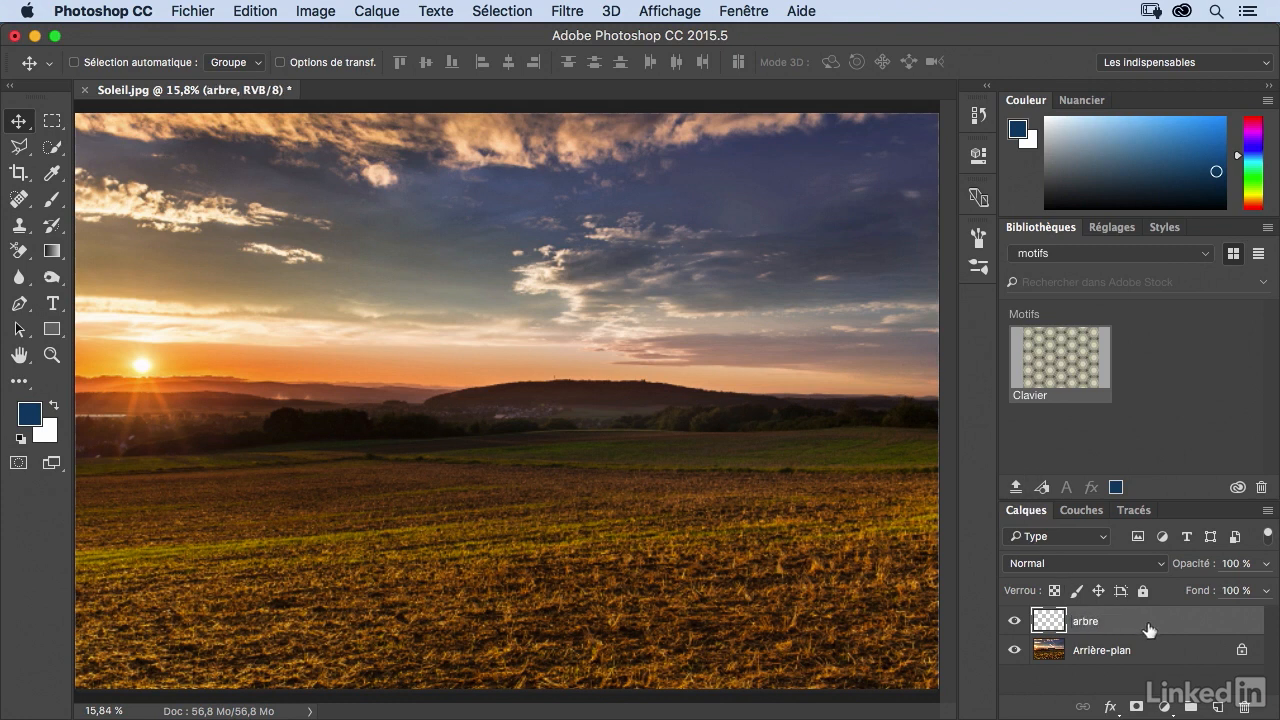
Start the Arbre render filter on the arbre layer and choose 12 : frêne as the base tree type.
left_click(566, 11)
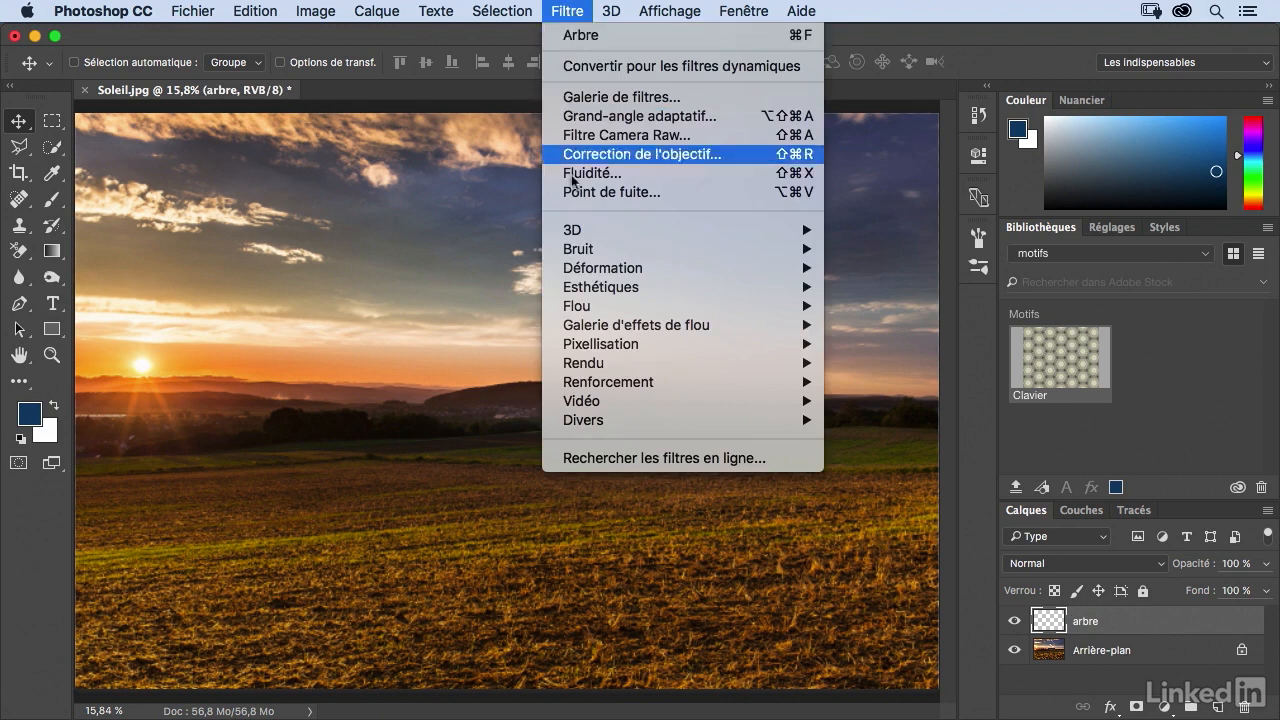
mouse_move(611, 365)
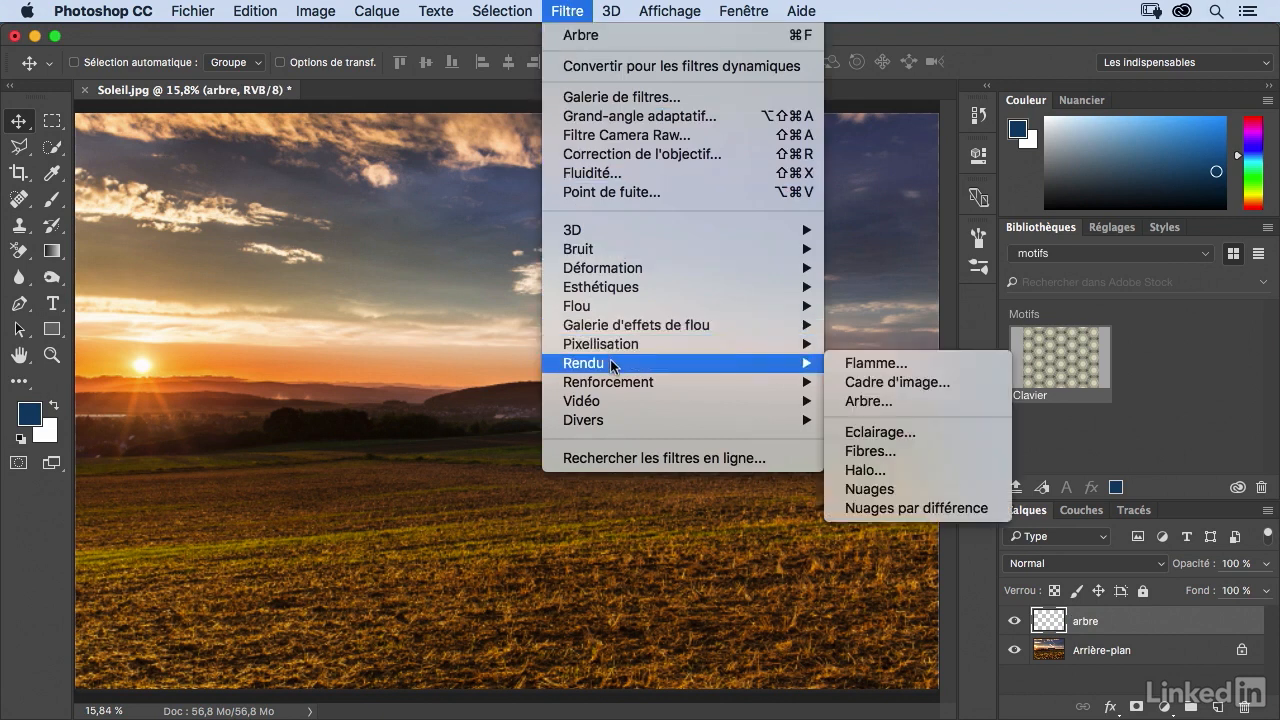
left_click(877, 402)
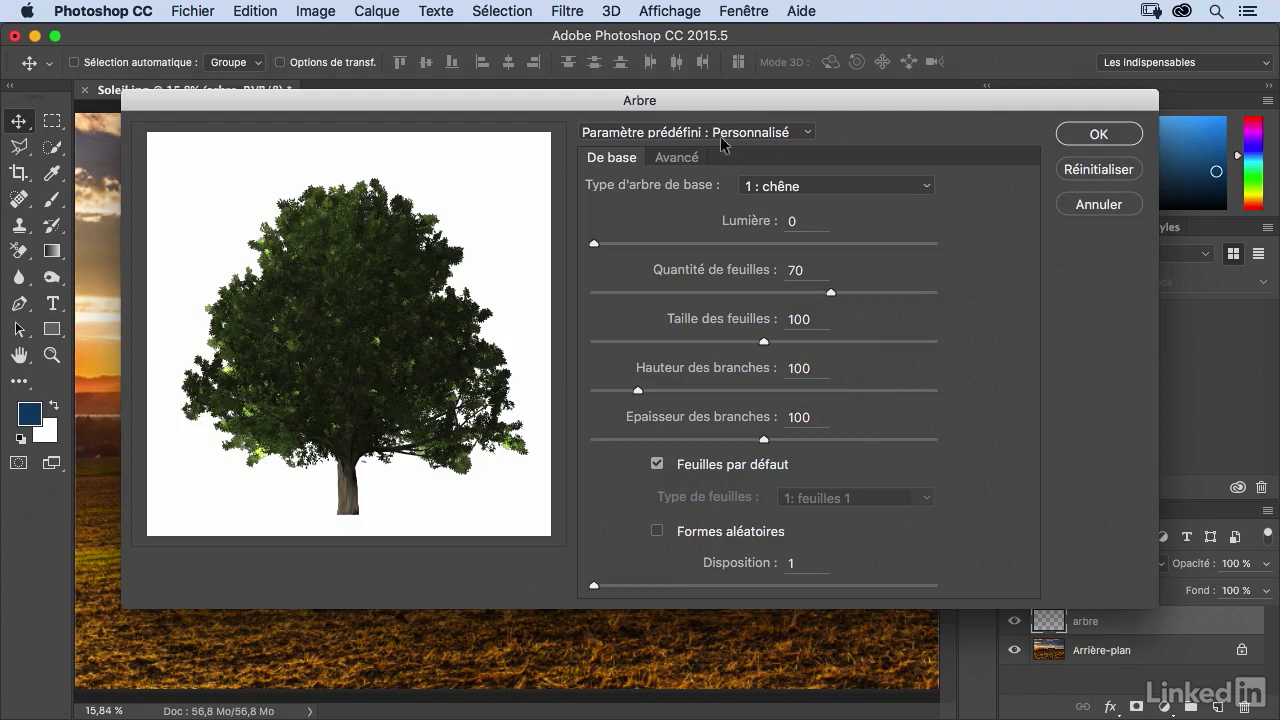
left_click(926, 189)
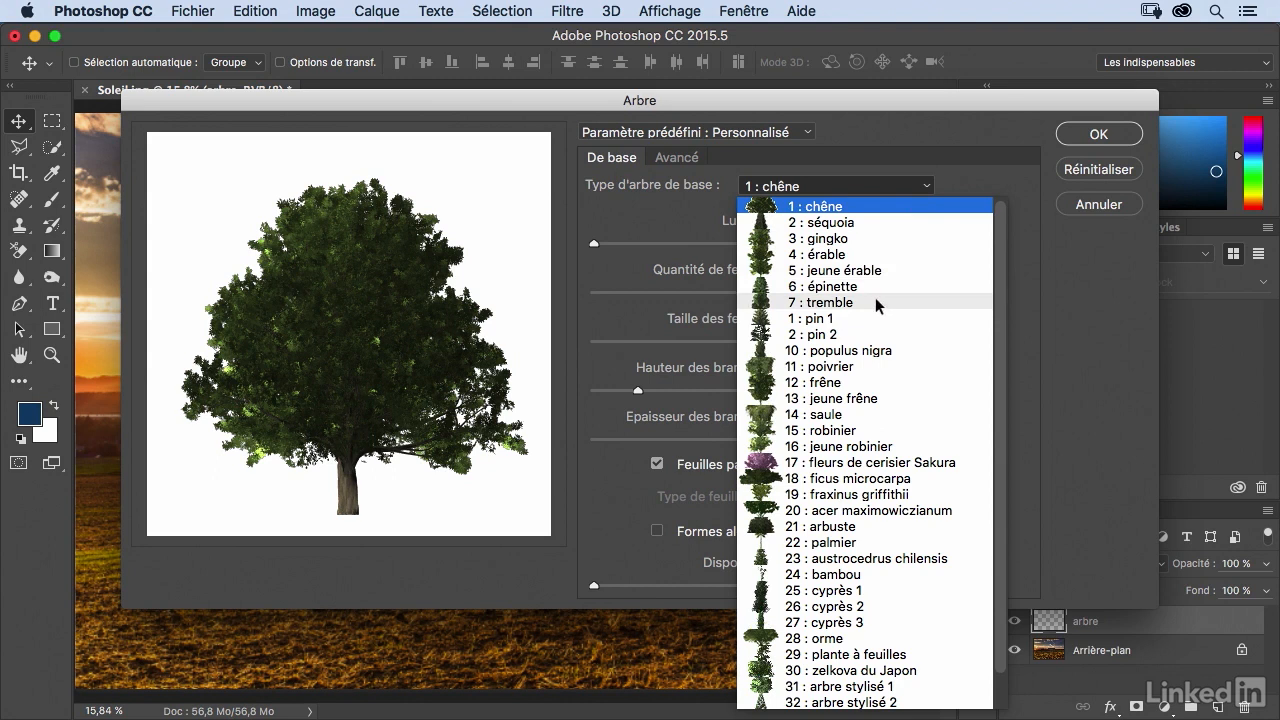
left_click(835, 384)
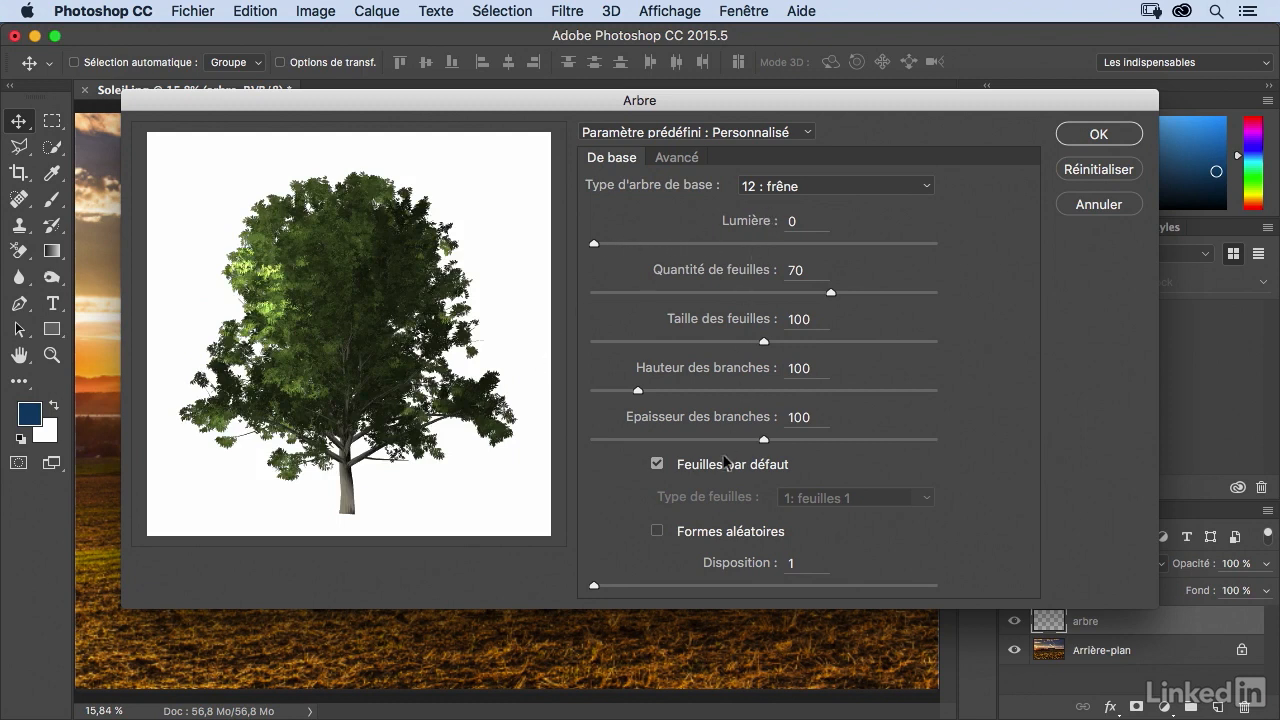
Try different light directions on the tree and set Lumière to 5.
left_click(639, 243)
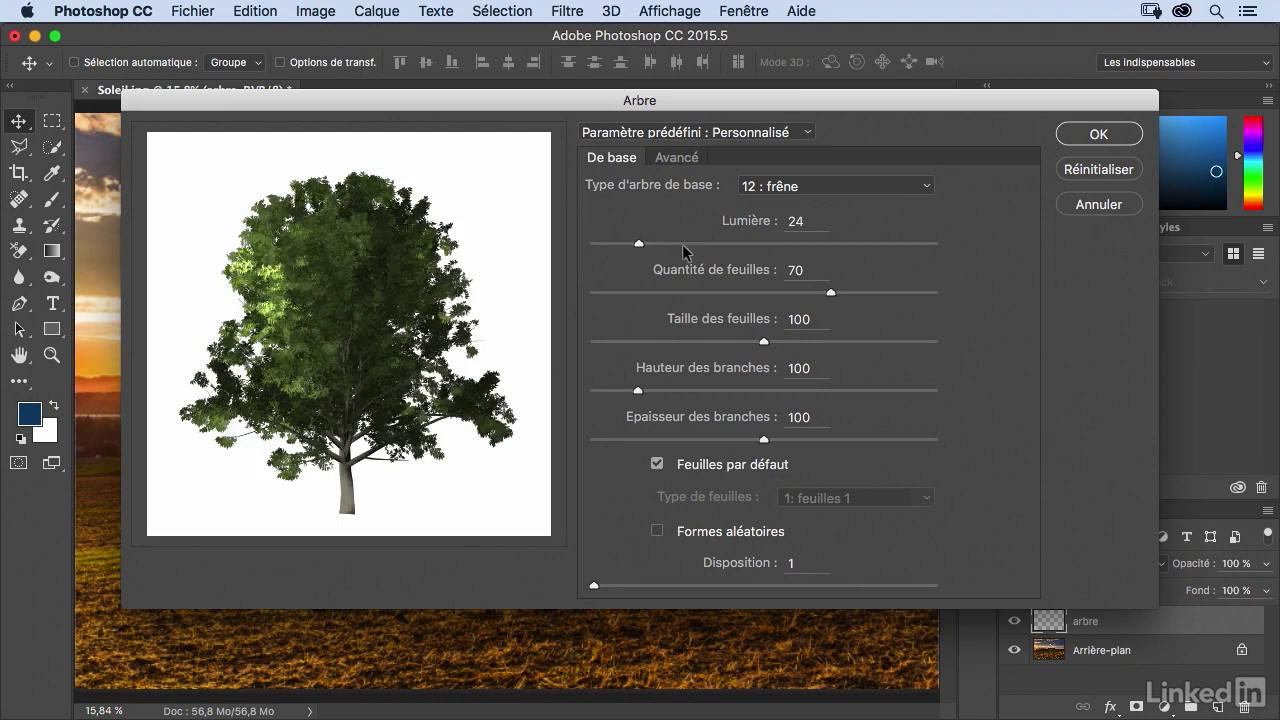
left_click(730, 243)
left_click(602, 243)
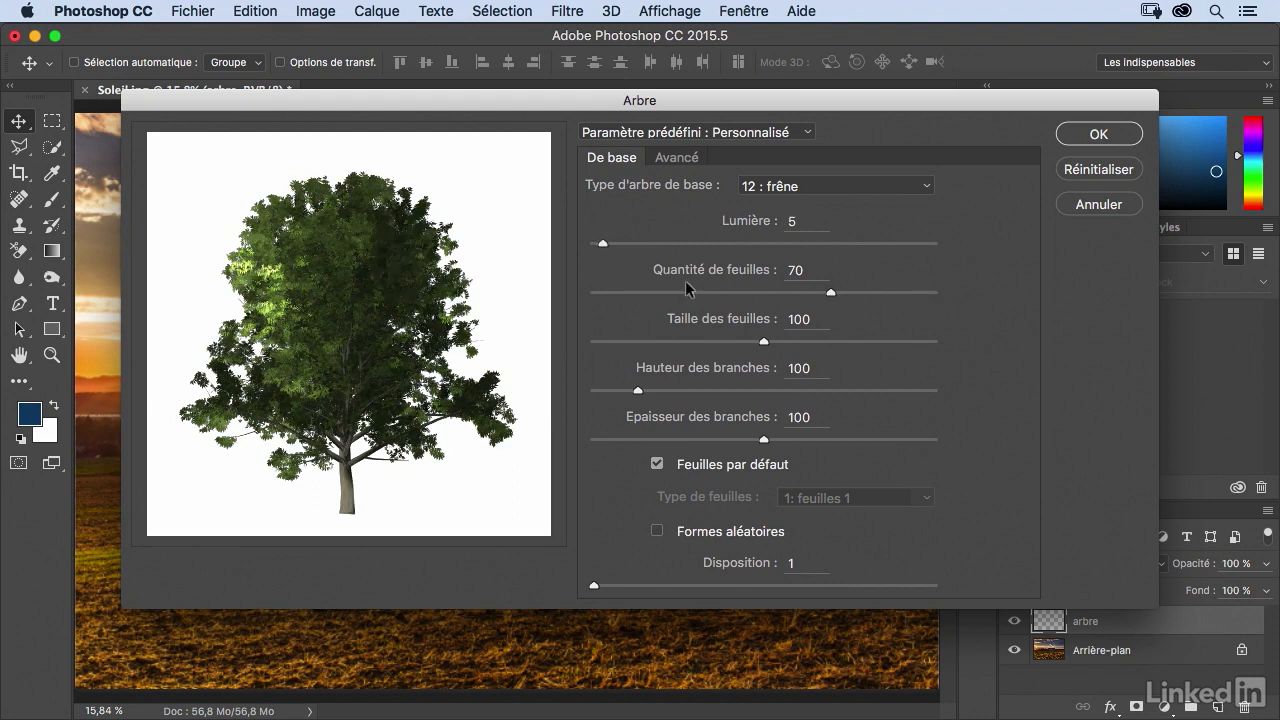
Adjust the tree's foliage to a leaf quantity of 14 and a leaf size of 90.
left_click(595, 293)
left_click_drag(597, 297, 867, 294)
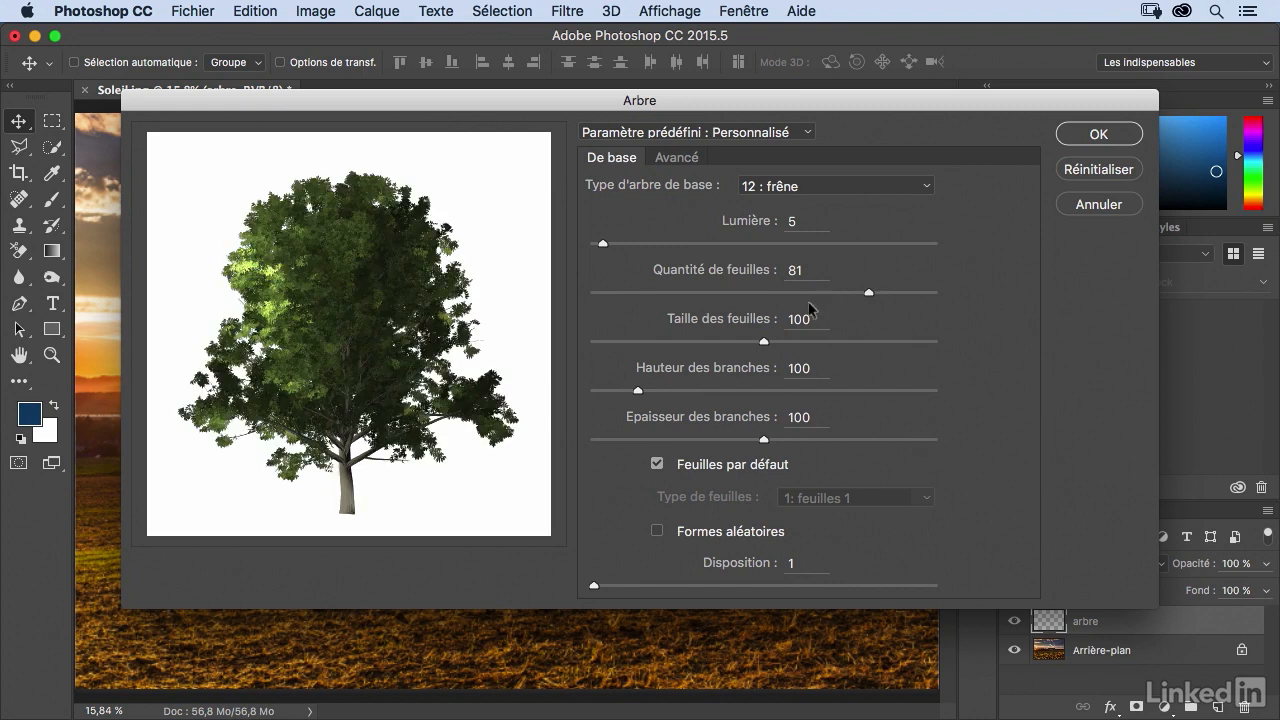
left_click(641, 294)
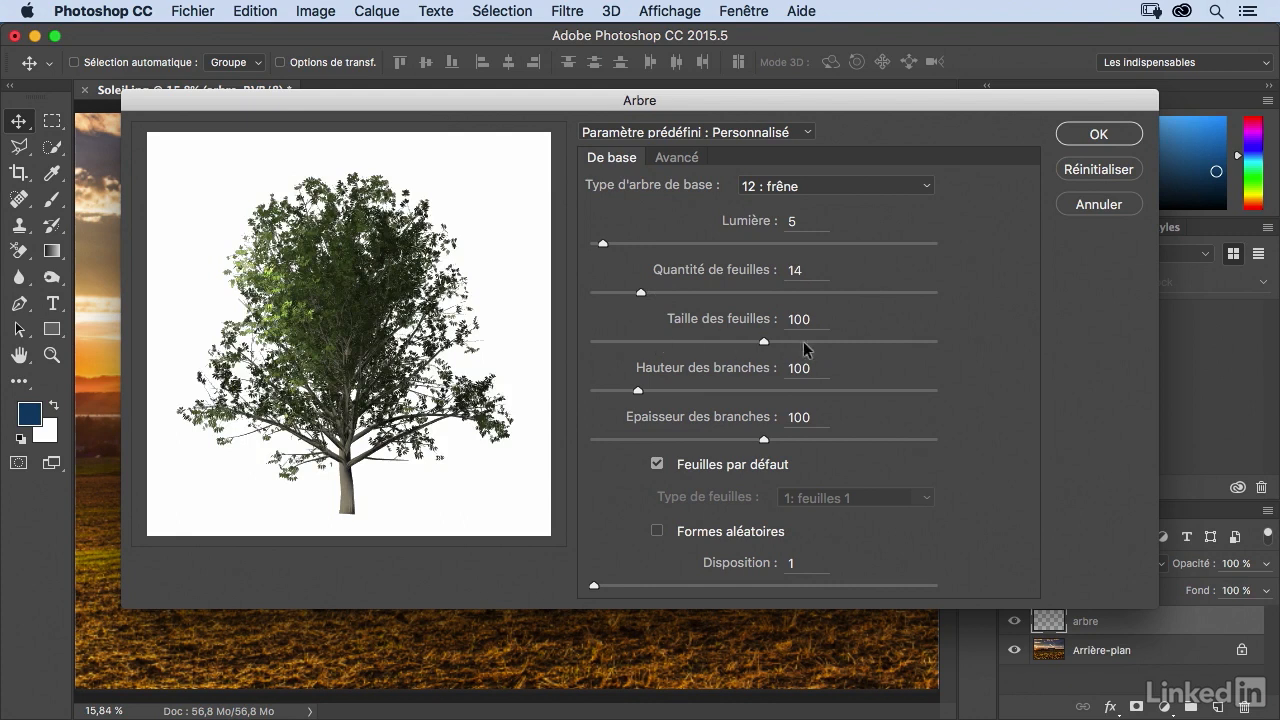
left_click(846, 342)
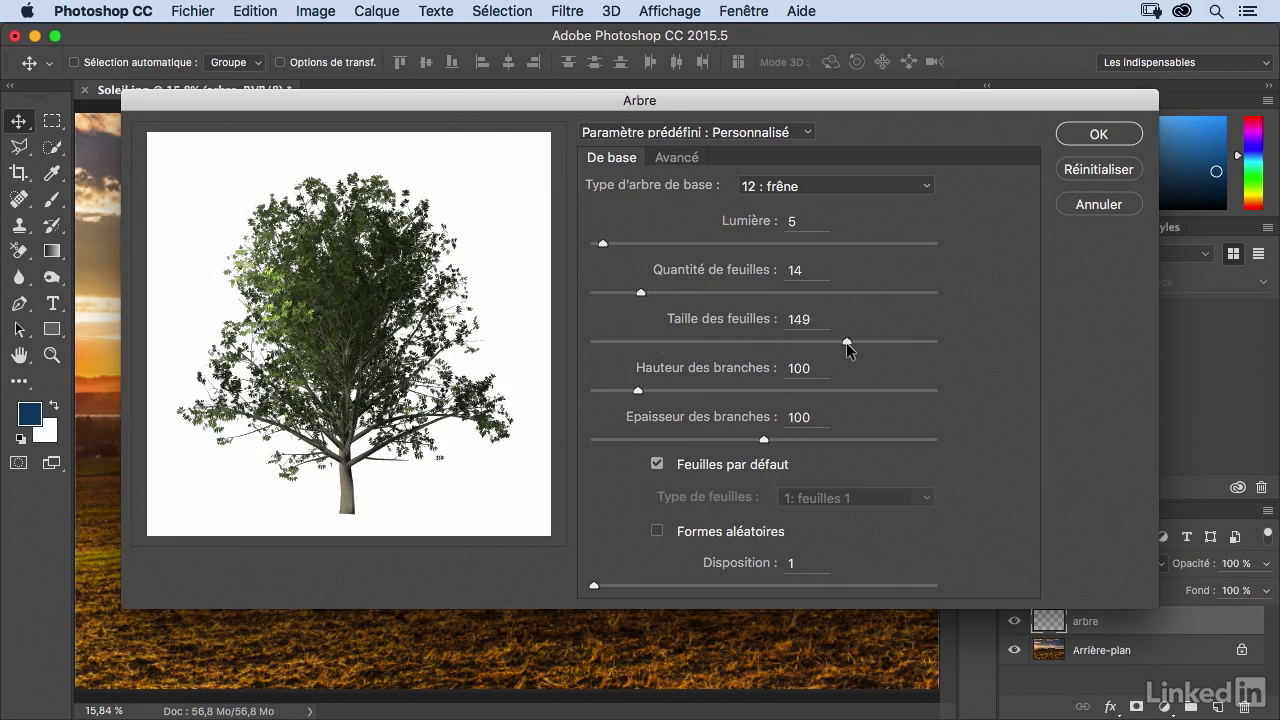
left_click(690, 341)
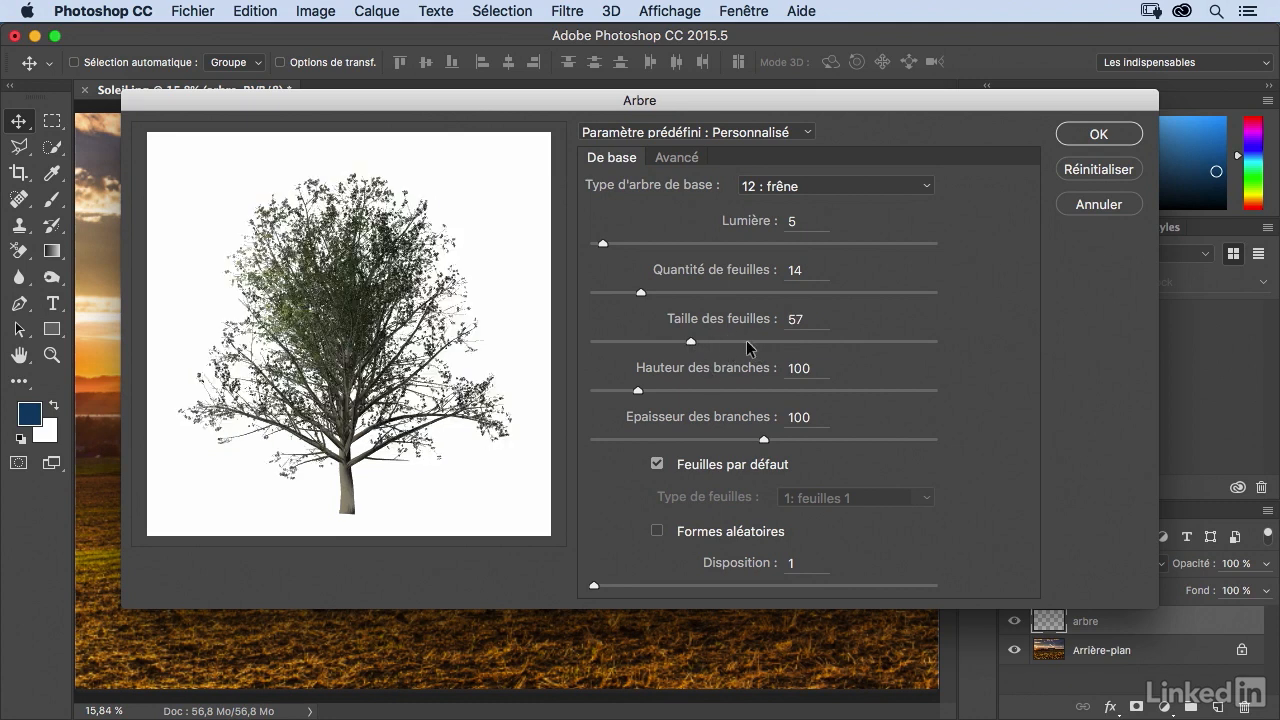
Set the height of the tree's branches to 94 and their thickness to 145.
left_click(687, 391)
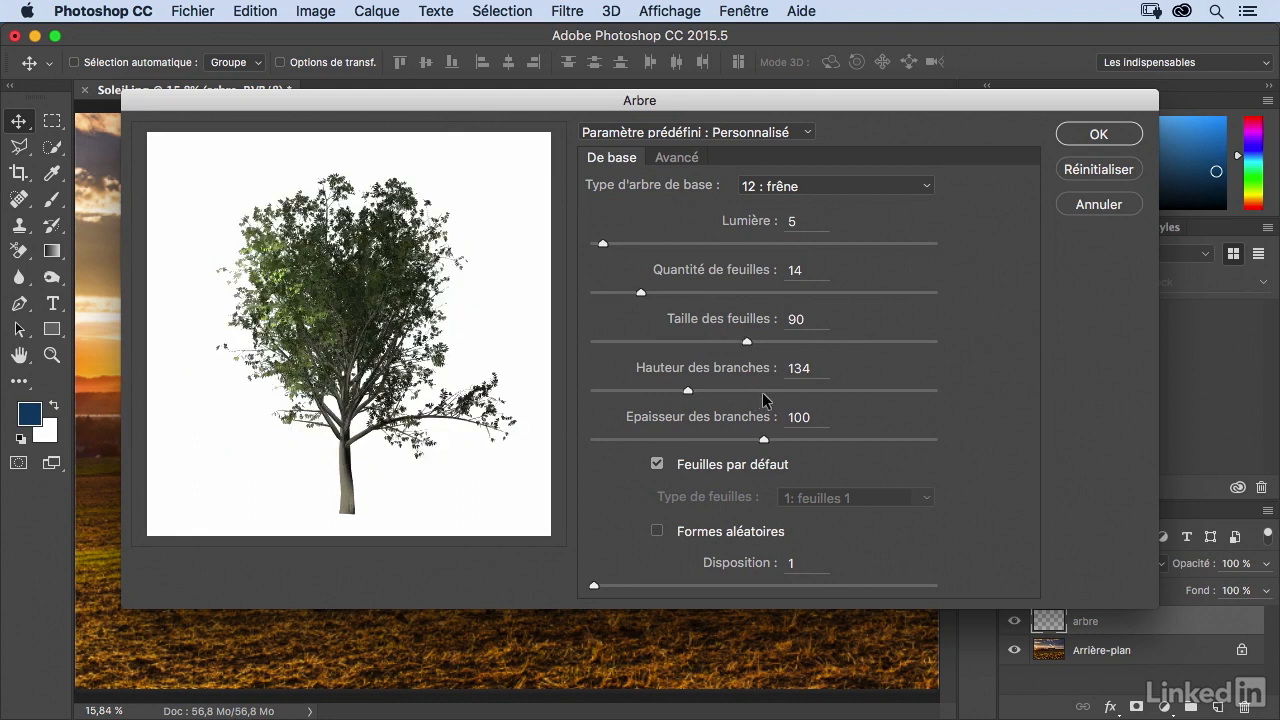
left_click(817, 391)
left_click(628, 391)
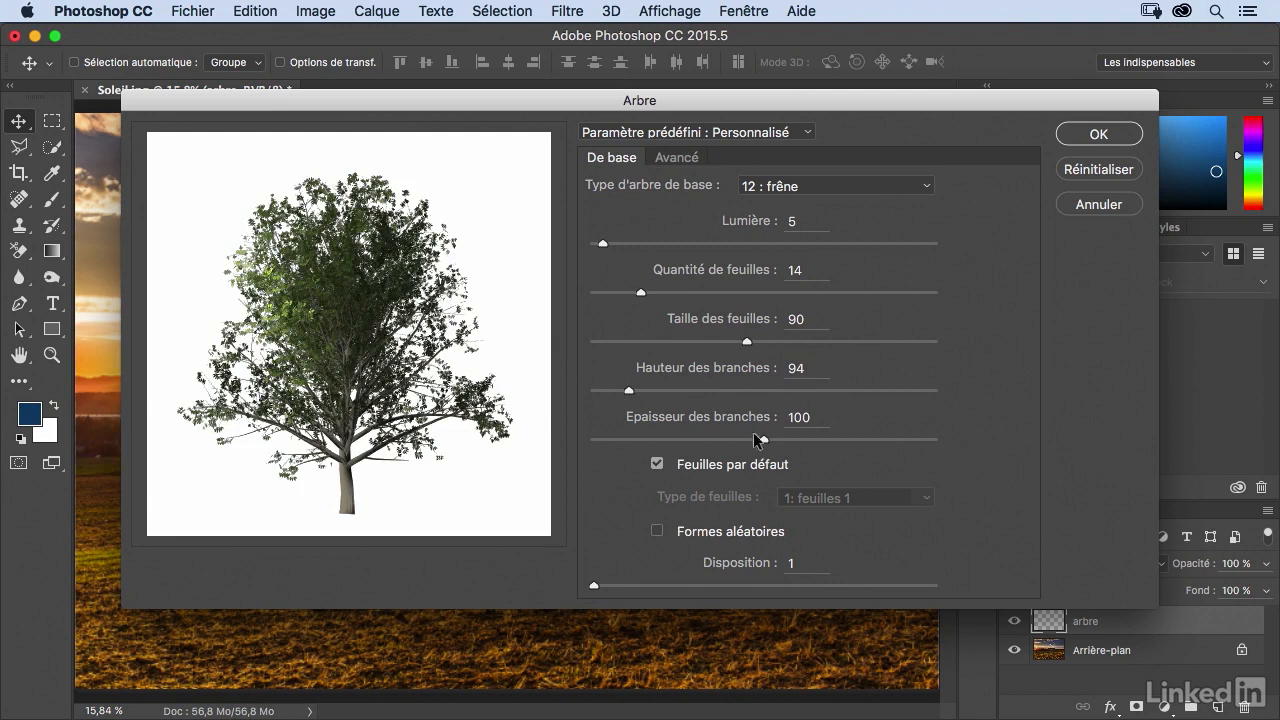
left_click(814, 439)
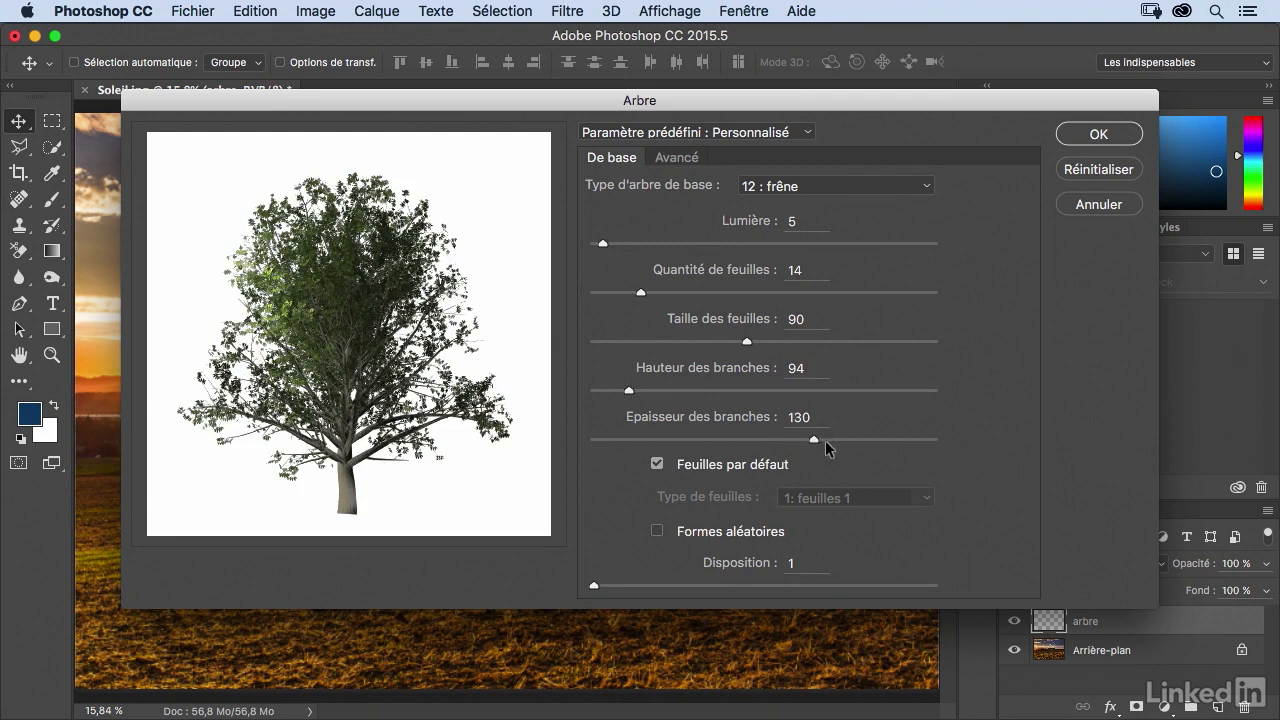
left_click(840, 440)
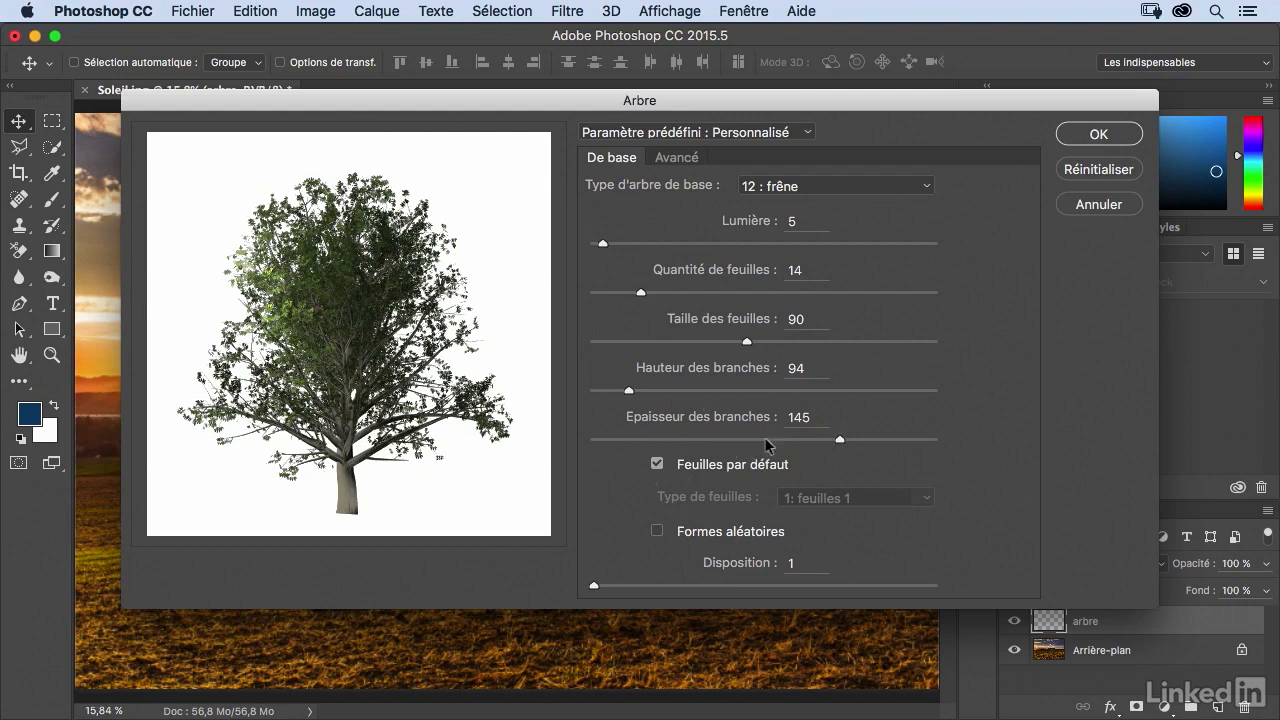
Try leaf types feuilles 12, feuilles 4 and feuilles 2 on the tree, and restore the default leaves.
left_click(658, 464)
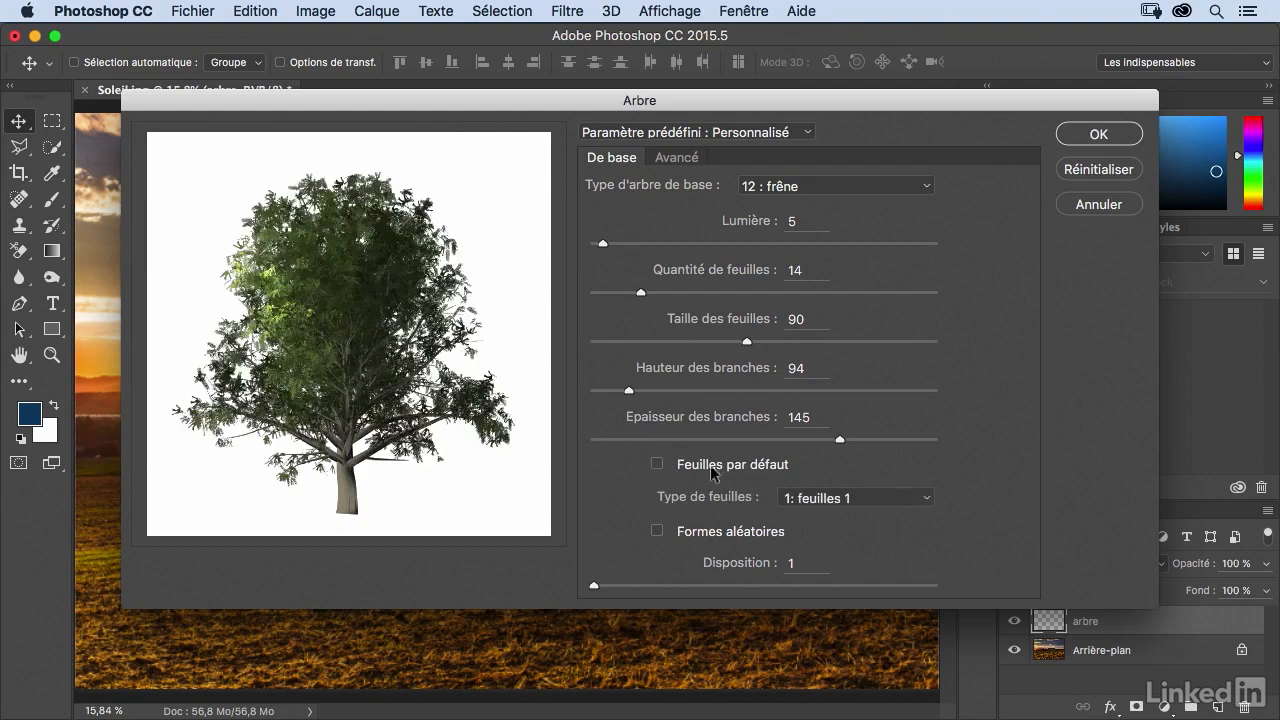
left_click(927, 502)
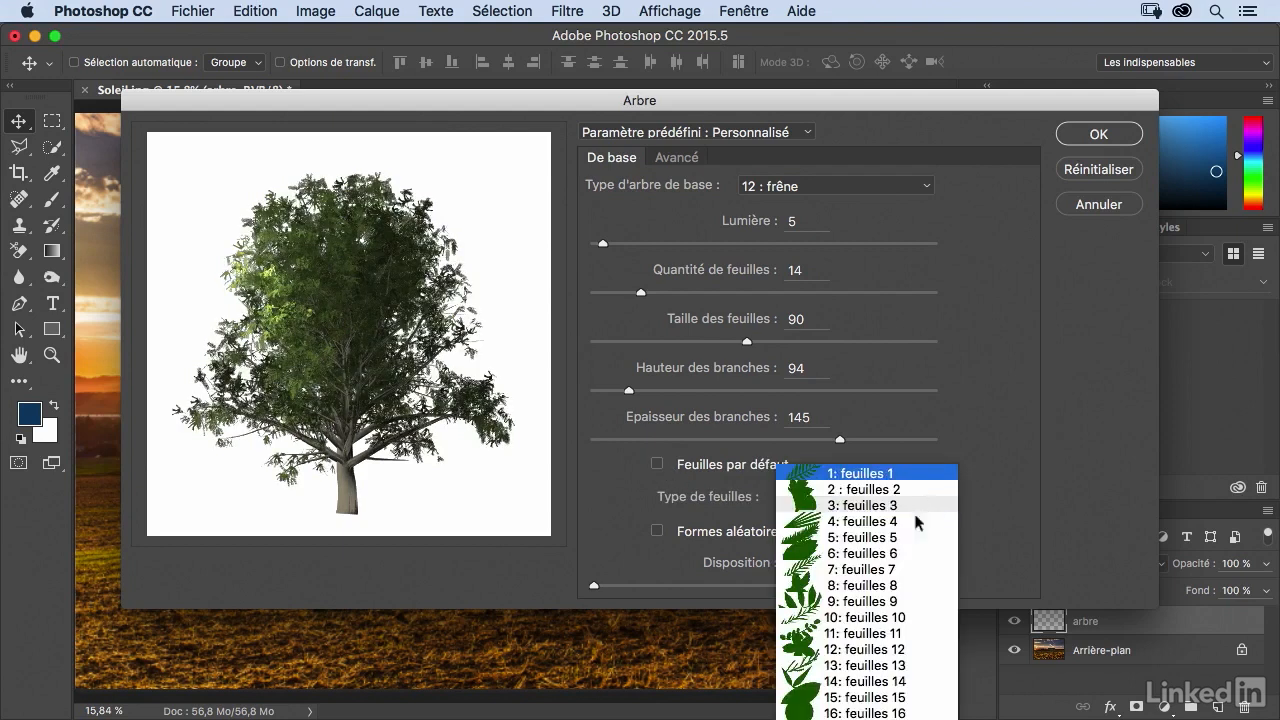
left_click(850, 650)
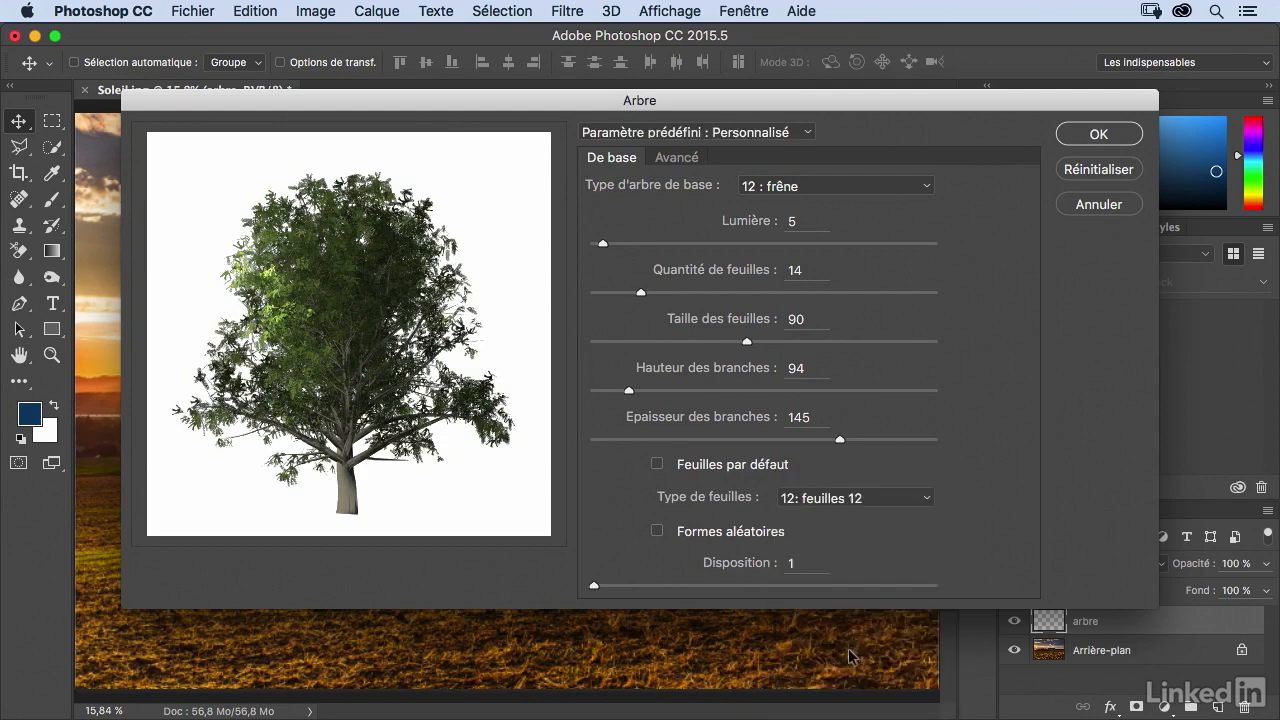
left_click(876, 498)
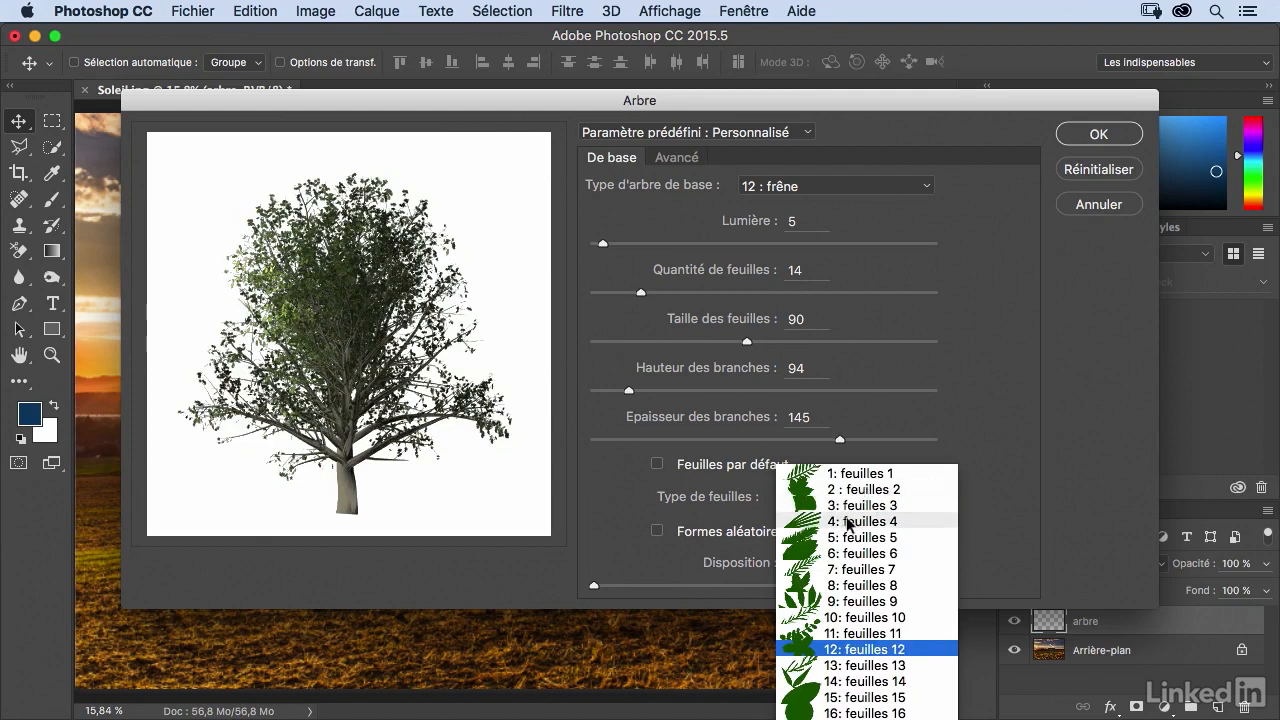
left_click(848, 522)
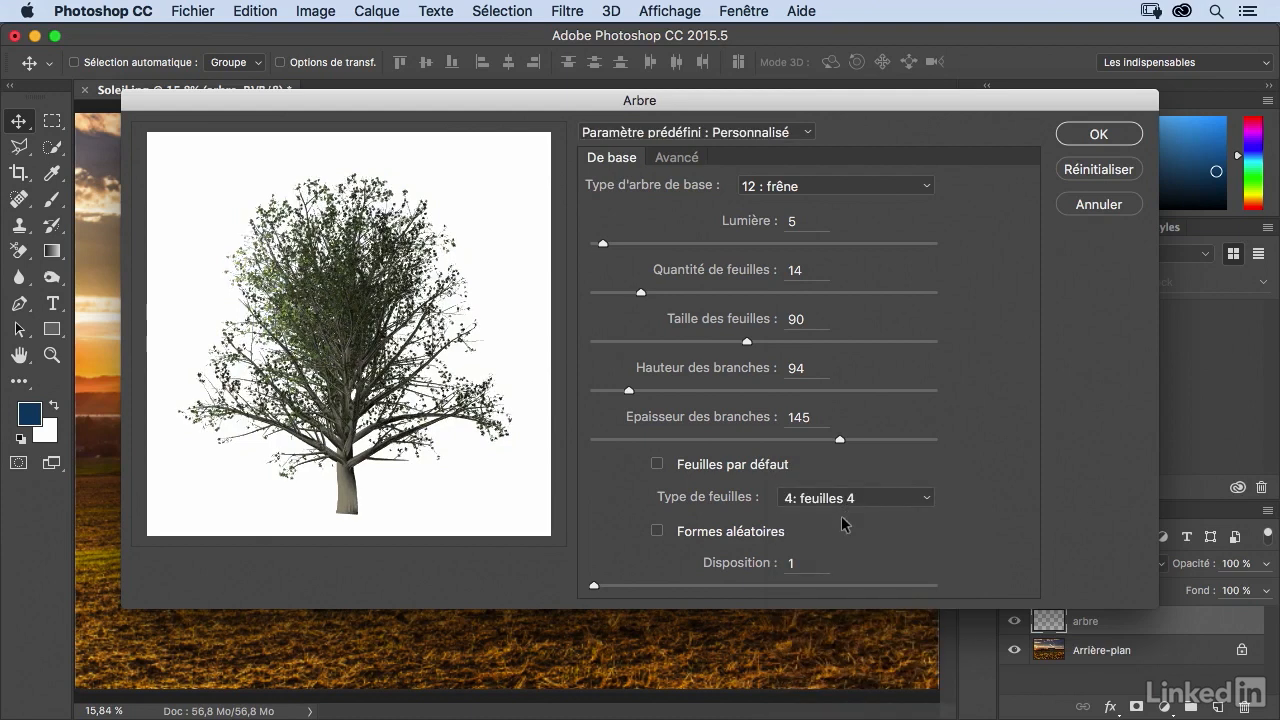
left_click(860, 500)
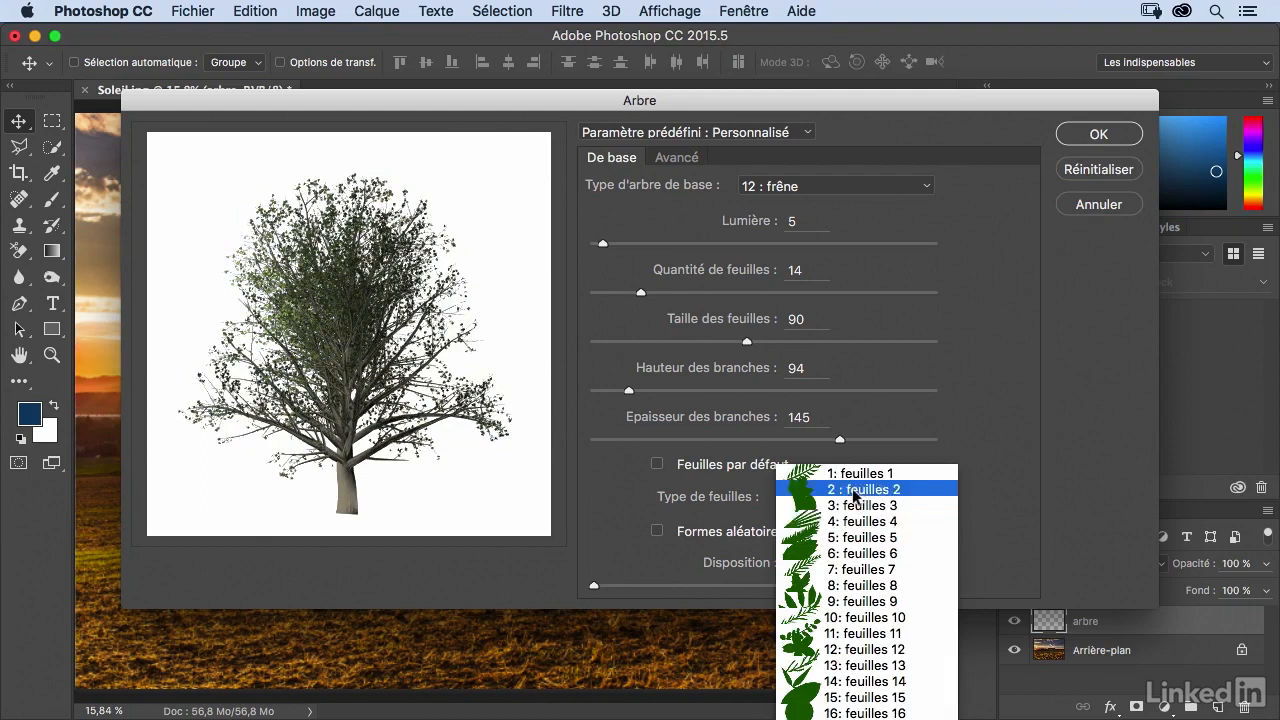
left_click(858, 490)
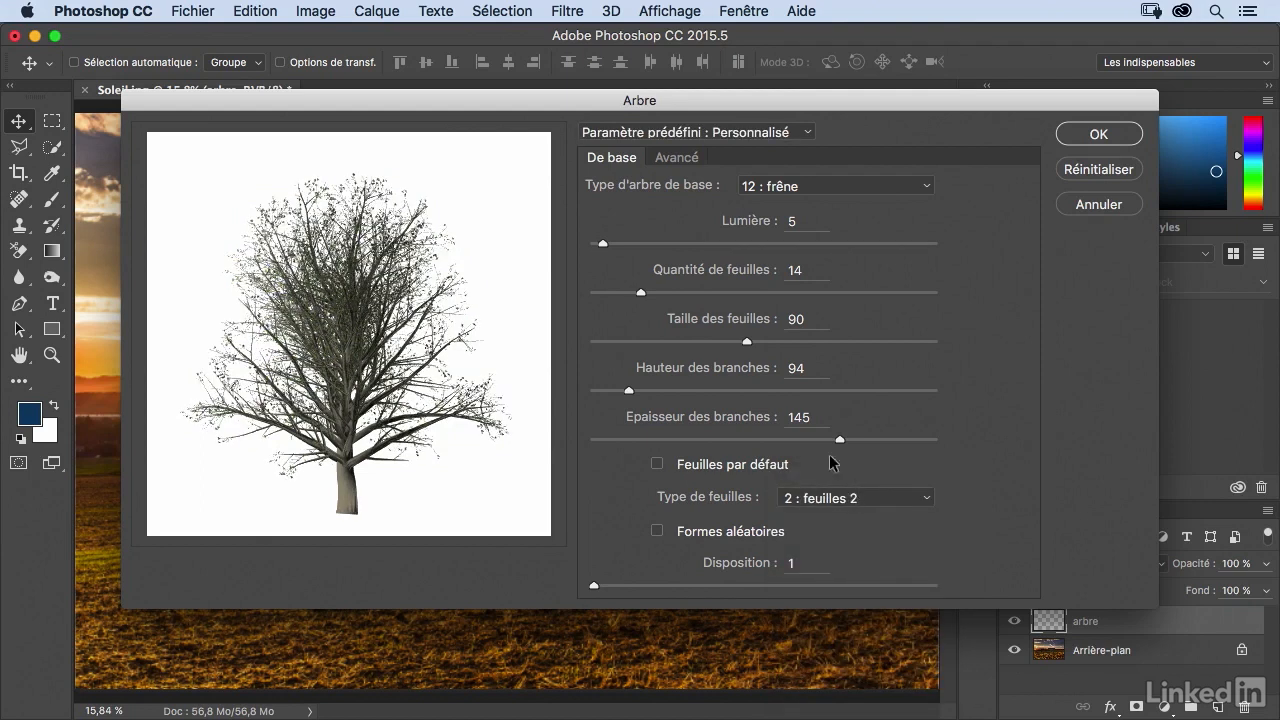
left_click(657, 465)
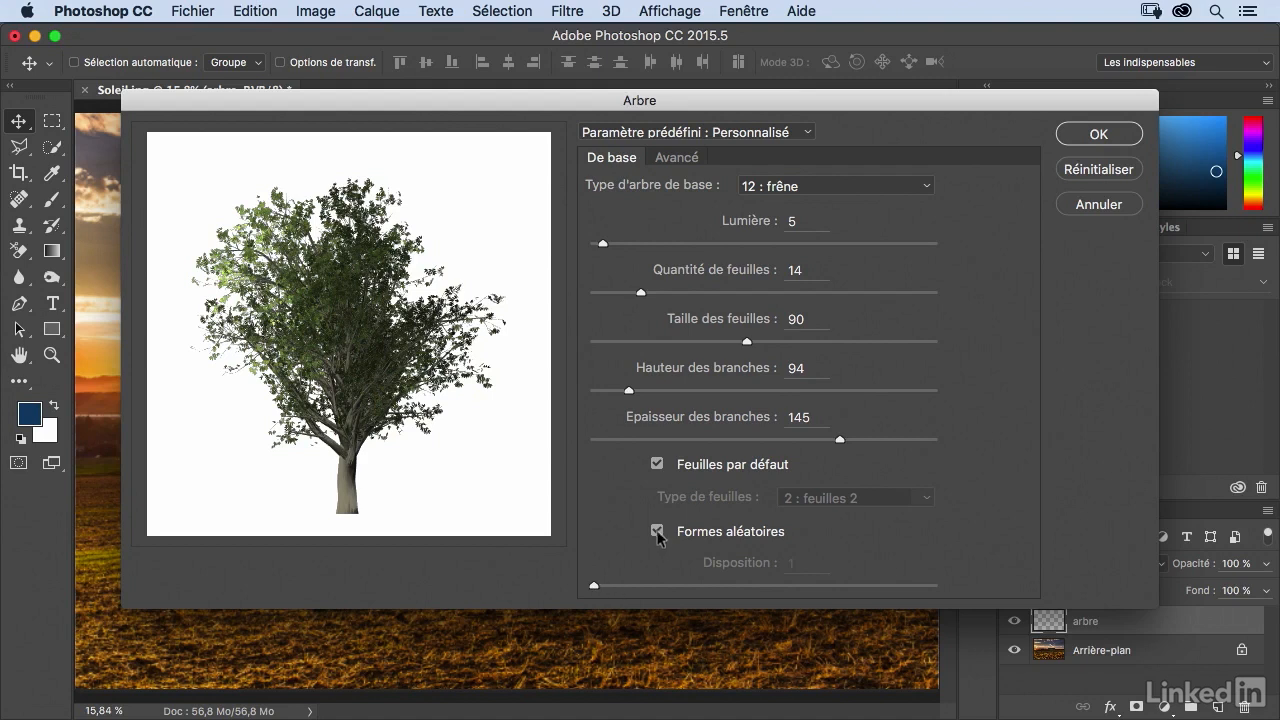
Turn off random shapes for the tree and set Disposition to 7,4.
left_click(657, 531)
left_click_drag(594, 585, 601, 585)
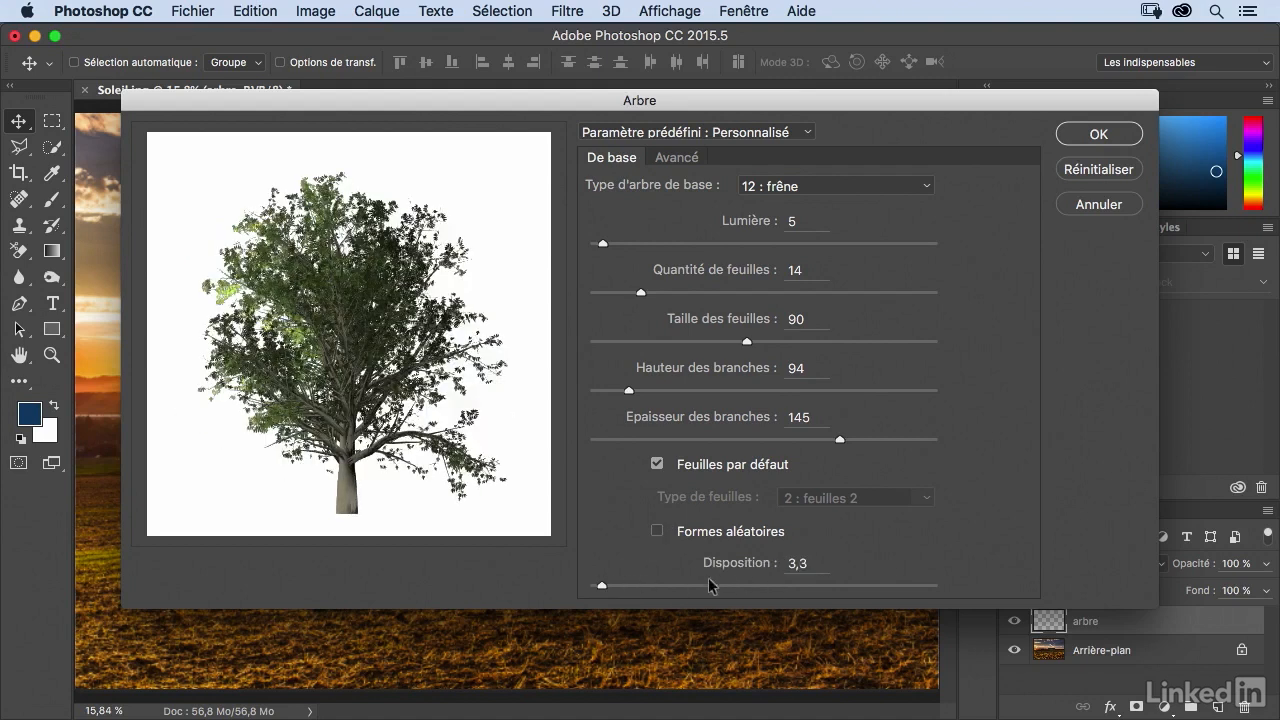
left_click(616, 588)
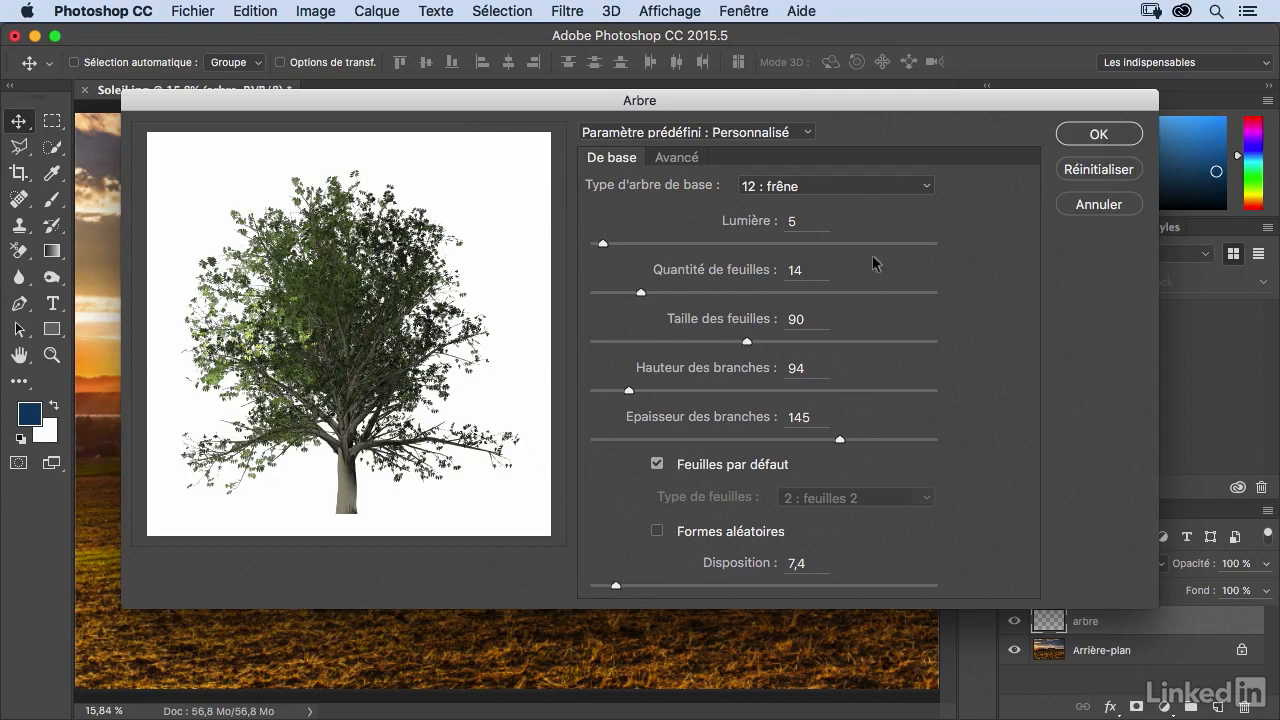
Look over the filter's preset options without choosing one, and render the tree onto the arbre layer.
left_click(812, 131)
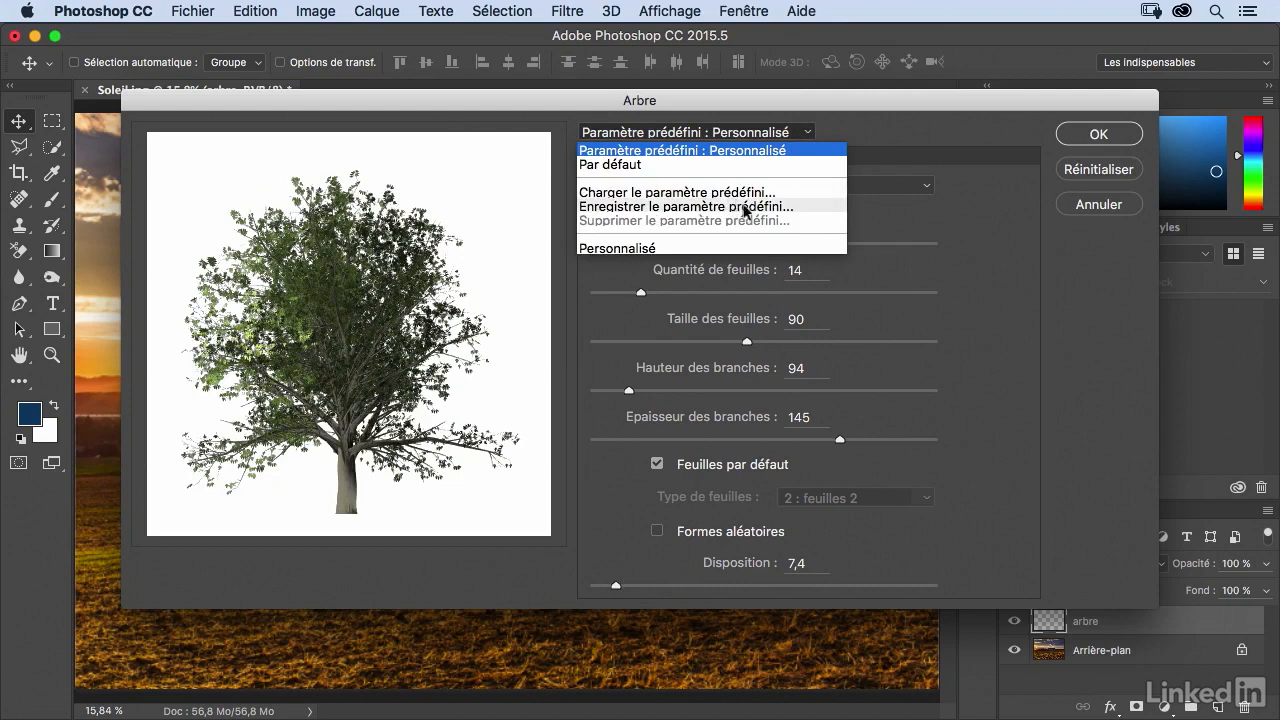
left_click(1022, 261)
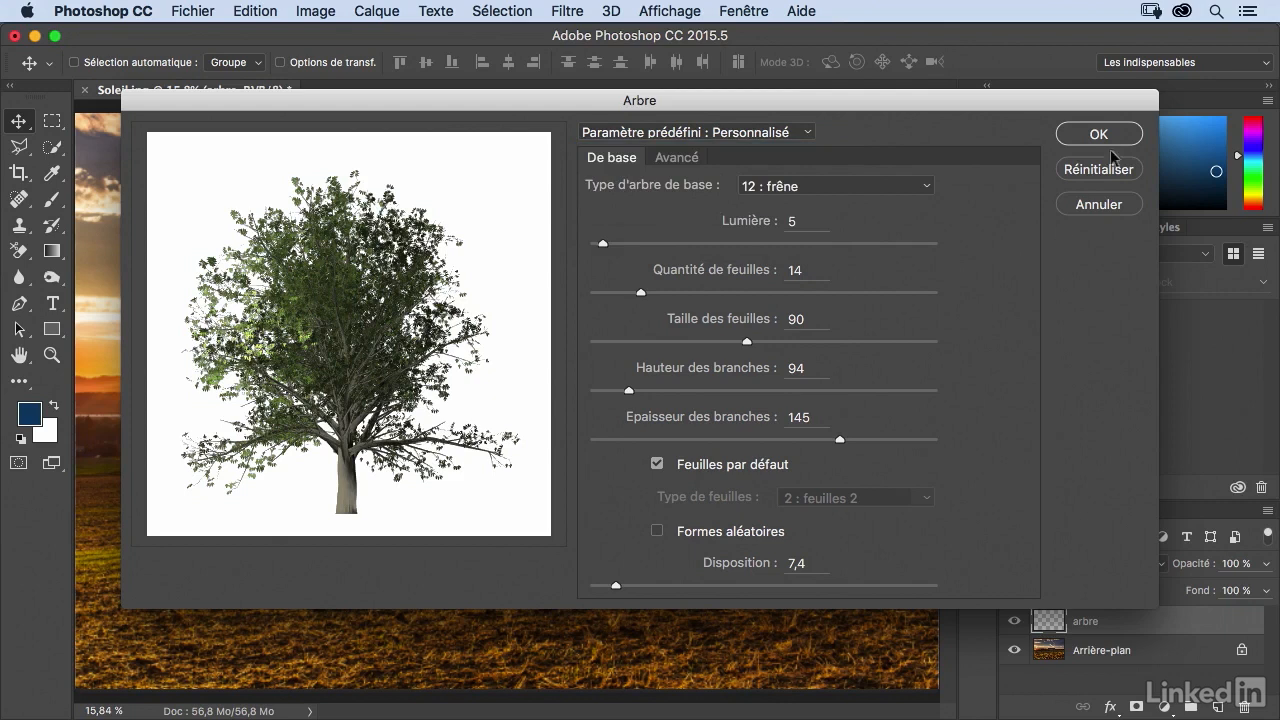
left_click(1083, 136)
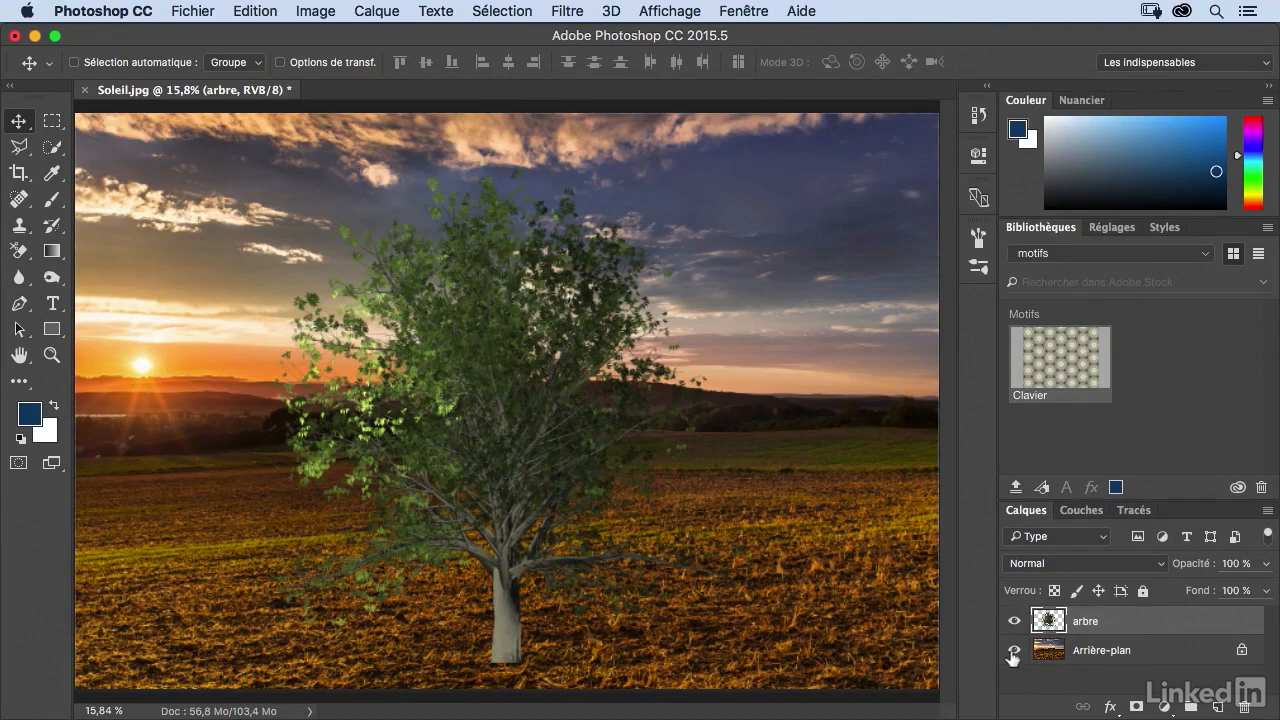
Hide the background temporarily to examine the tree's leaves and transparency up close, and show the background again.
left_click(1014, 652)
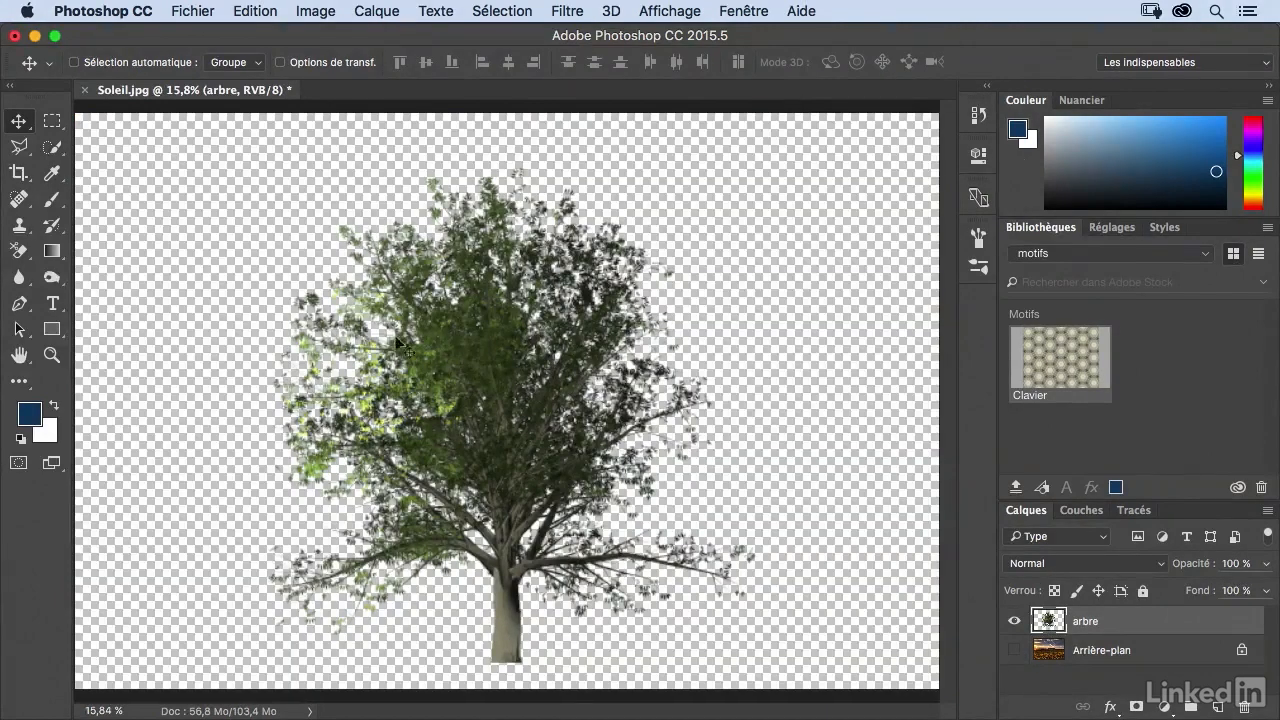
key("ctrl+plus")
scroll(435, 333, "up", 5)
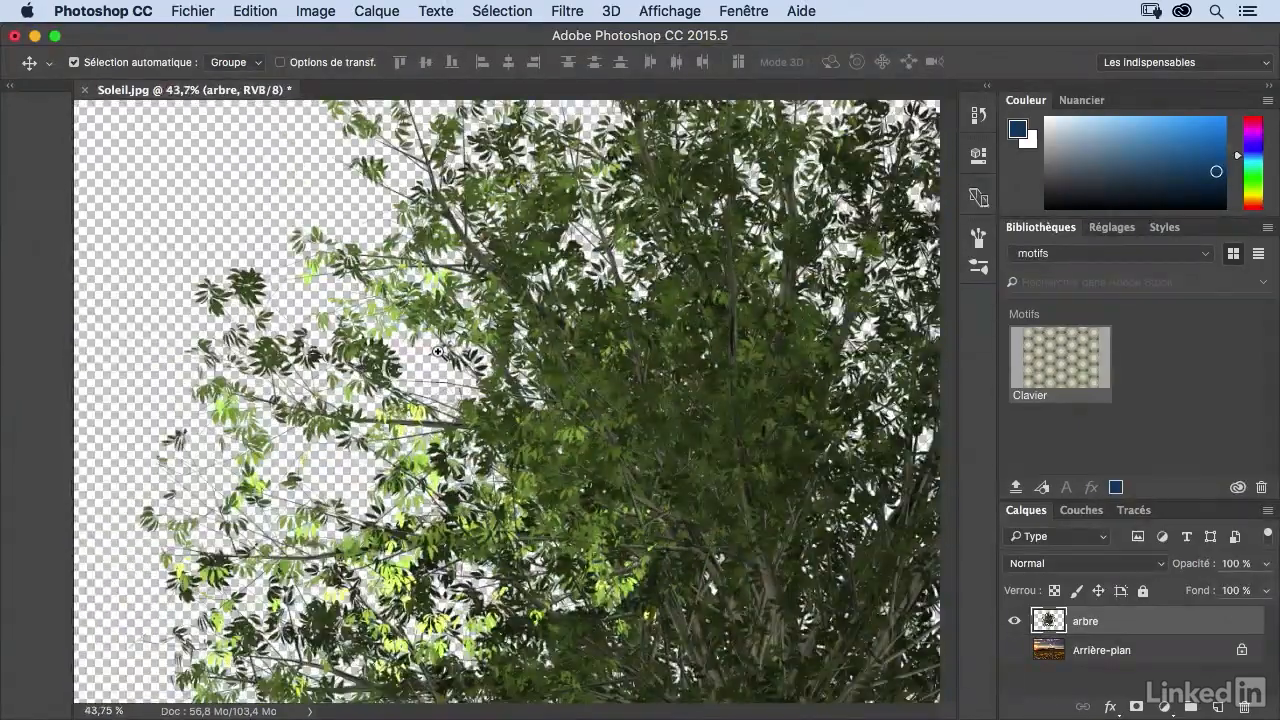
left_click_drag(438, 352, 359, 353)
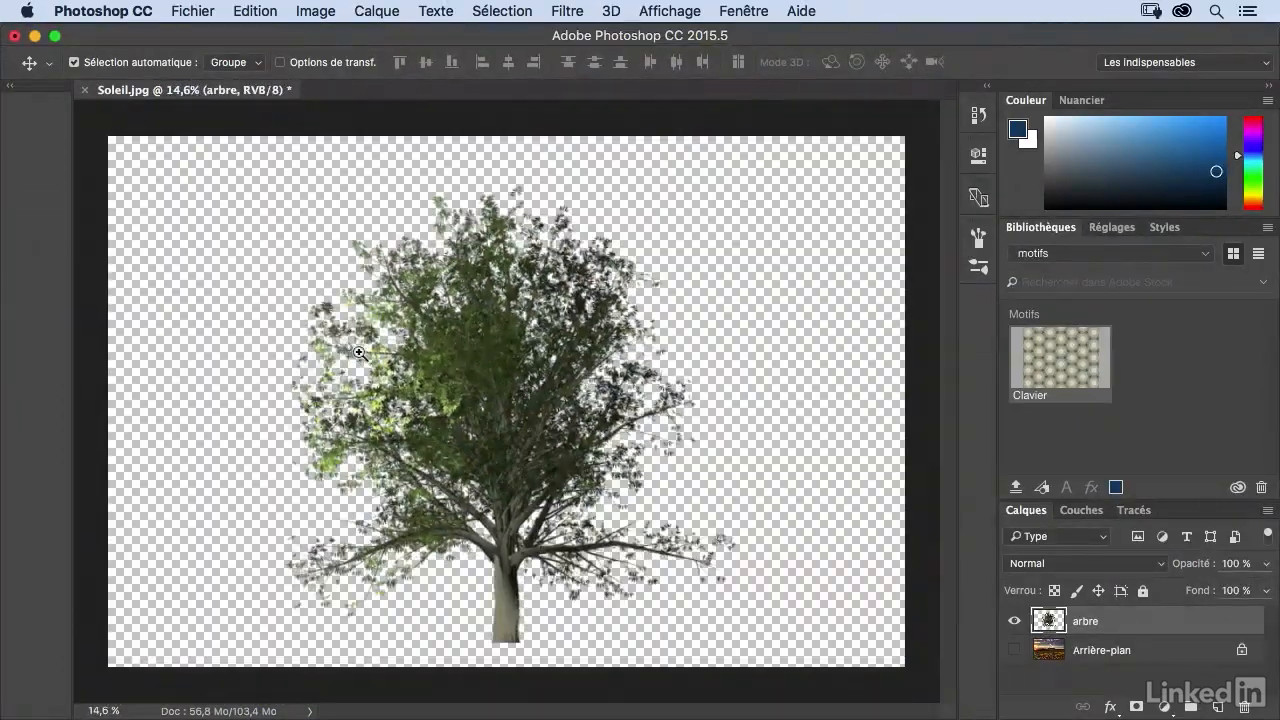
left_click(1014, 650)
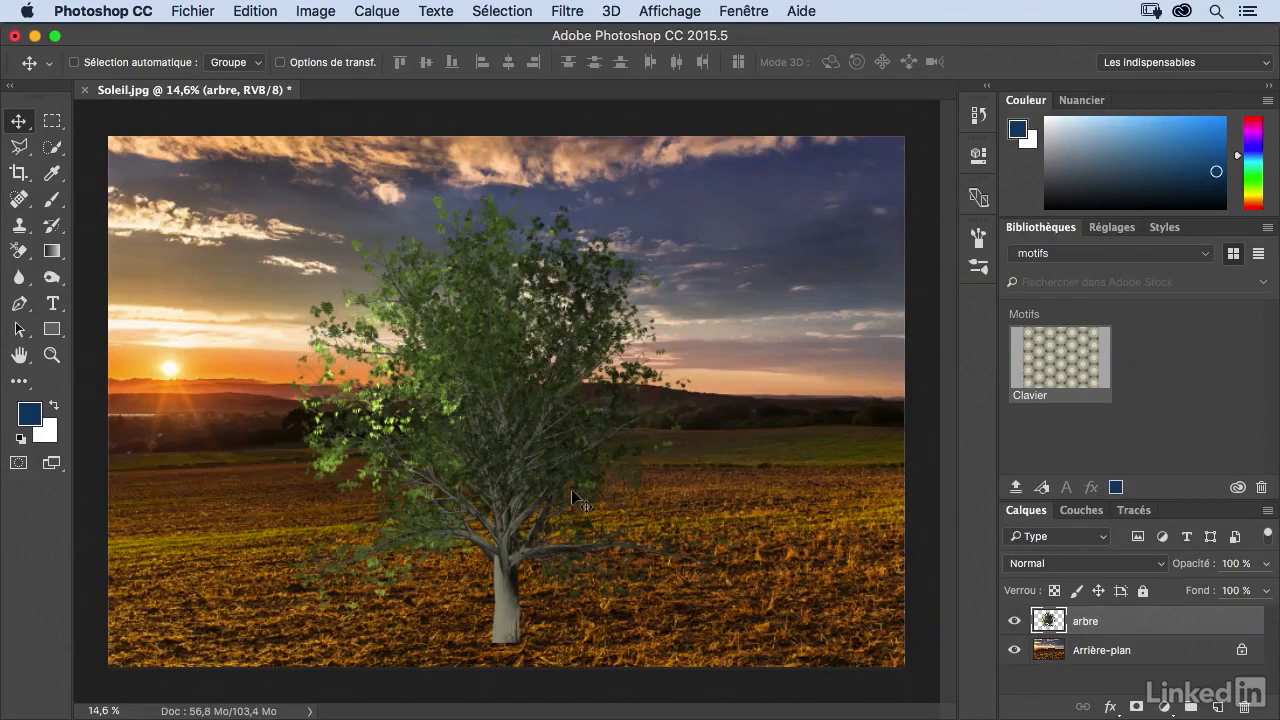
Move the tree to the right side of the landscape, with its trunk base at the image's lower edge.
left_click_drag(503, 533, 787, 548)
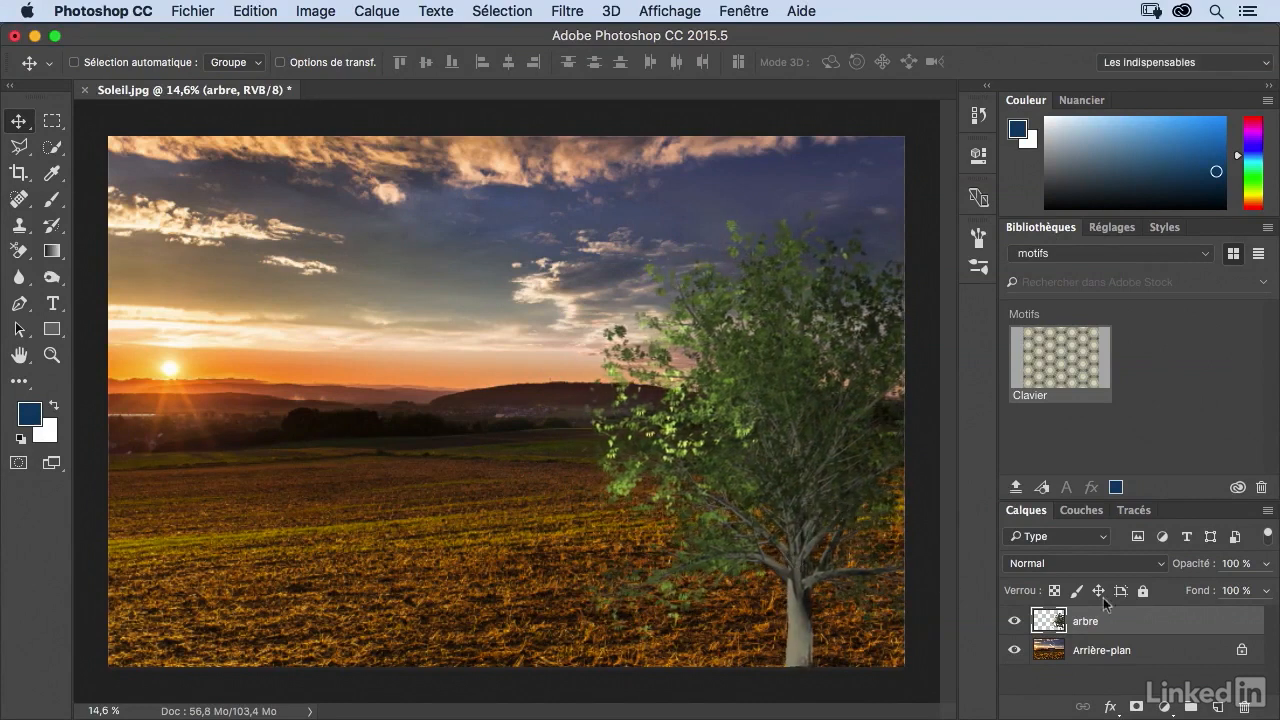
Add an Incrustation couleur style to the arbre layer and set its overlay colour to dark brown 371f0f.
double_click(1172, 630)
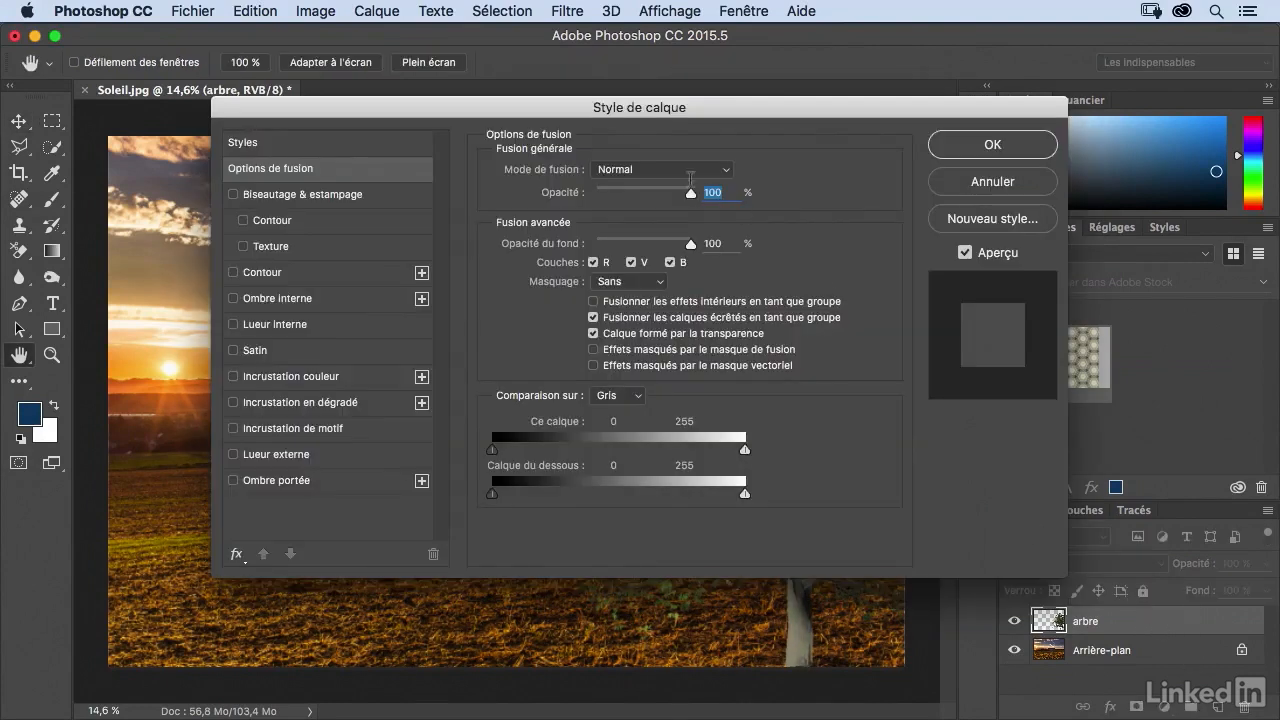
left_click(264, 378)
left_click_drag(630, 136, 812, 175)
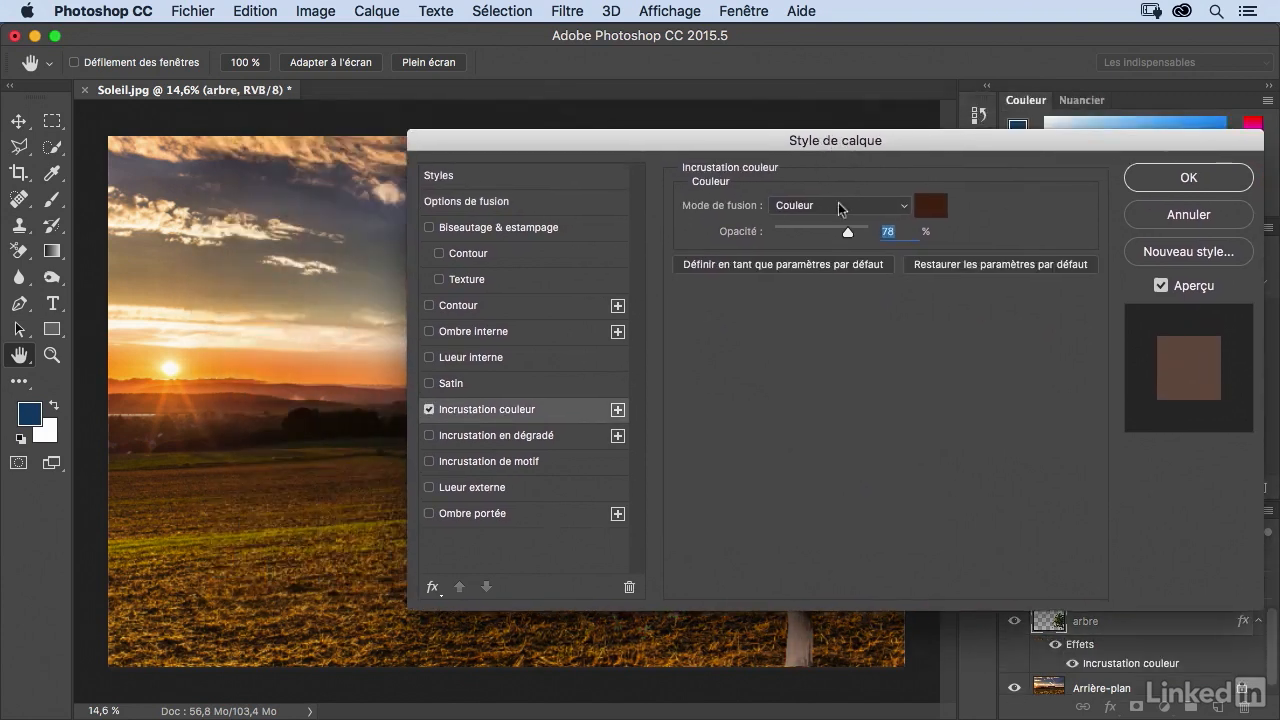
left_click(930, 208)
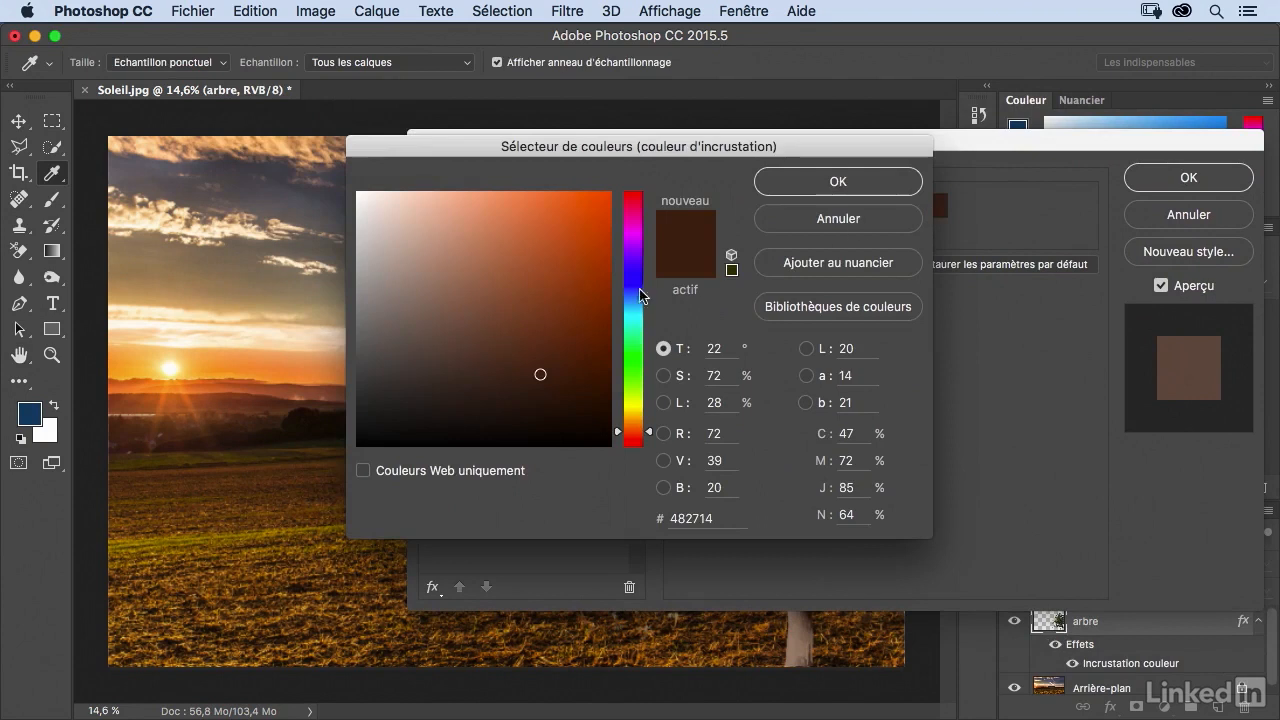
left_click(294, 424)
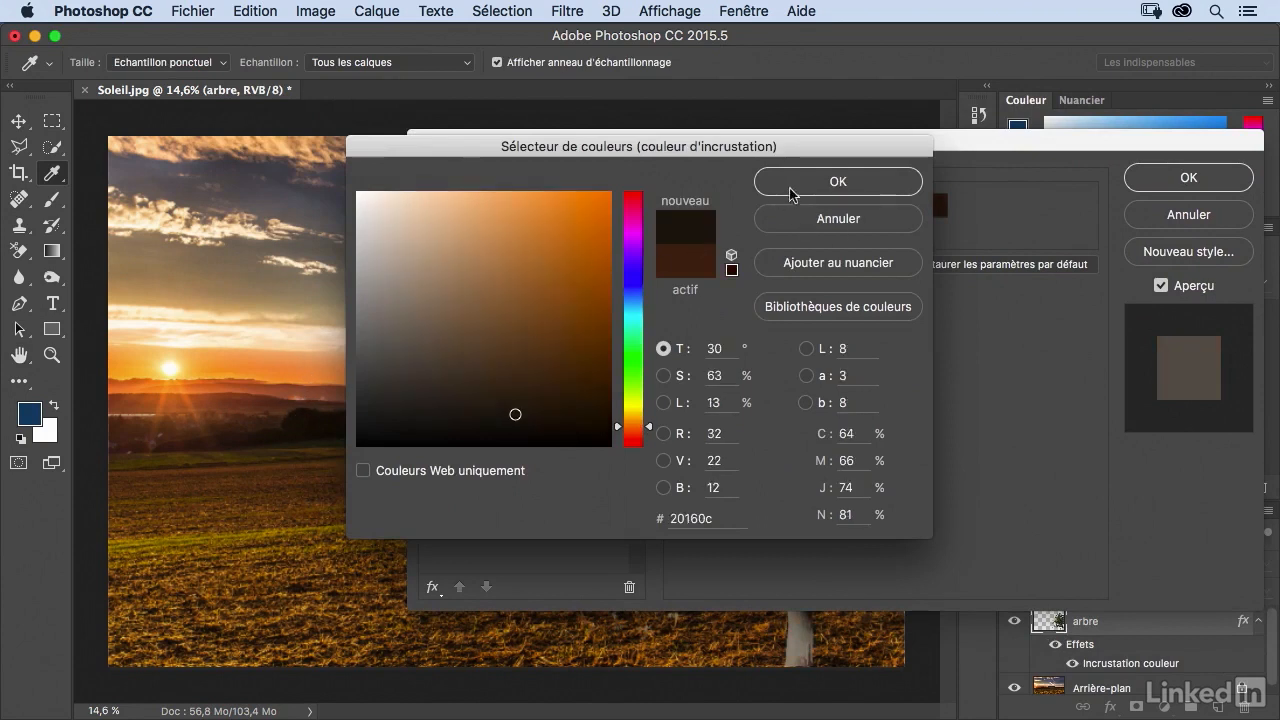
left_click(260, 432)
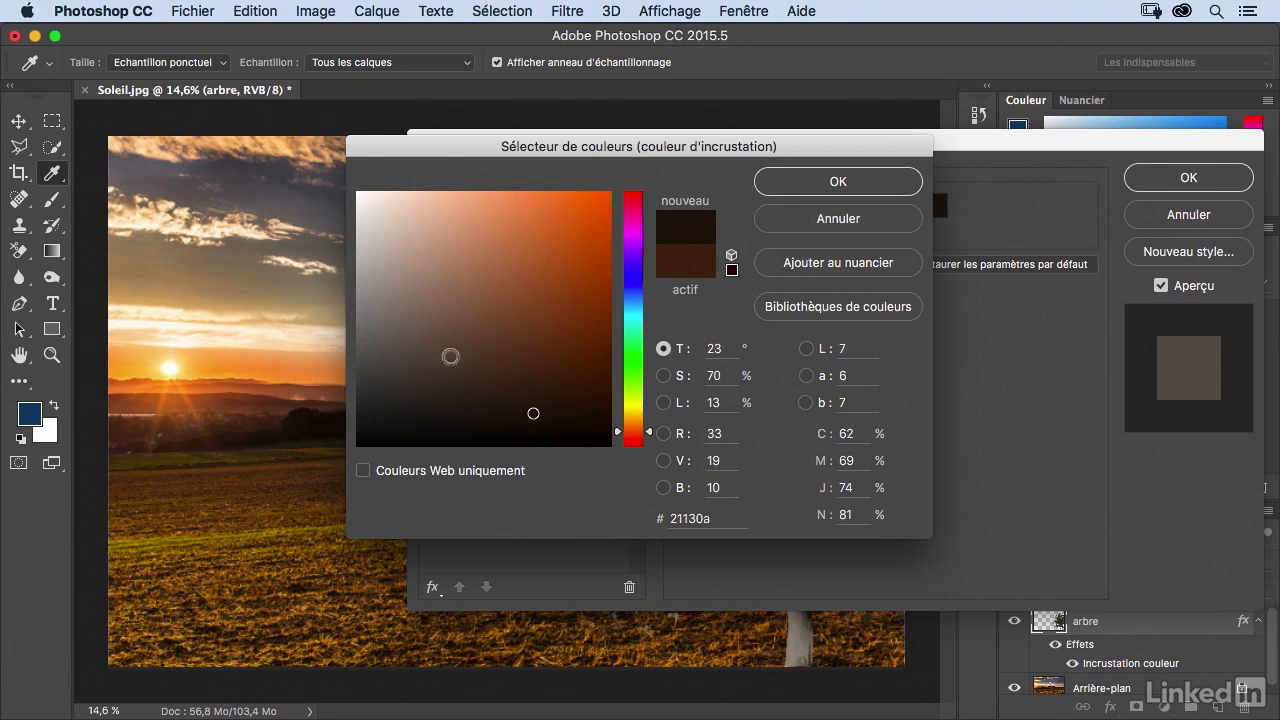
left_click_drag(538, 397, 541, 392)
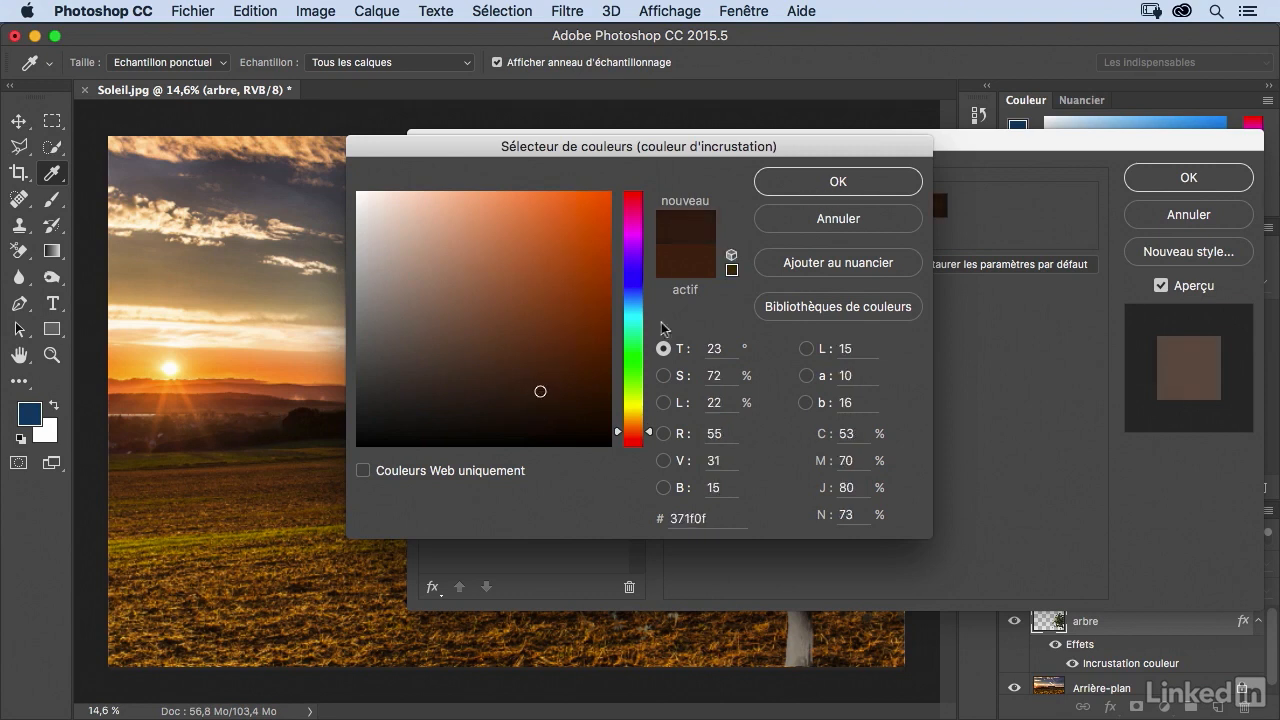
left_click(797, 185)
Set the colour overlay's blend mode to Produit and its opacity to 70 %, and apply the layer style.
left_click_drag(1013, 148, 437, 177)
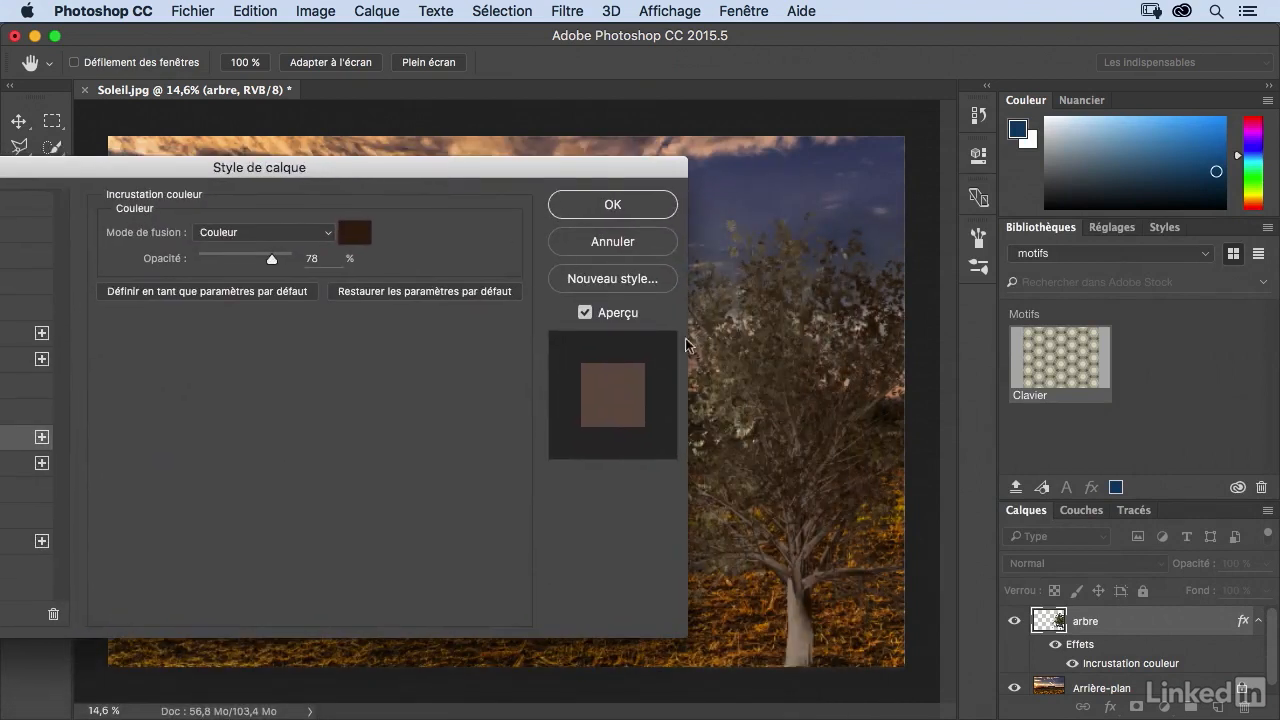
mouse_move(270, 259)
left_mouse_down()
mouse_move(233, 259)
mouse_move(276, 263)
left_mouse_up()
left_click(284, 236)
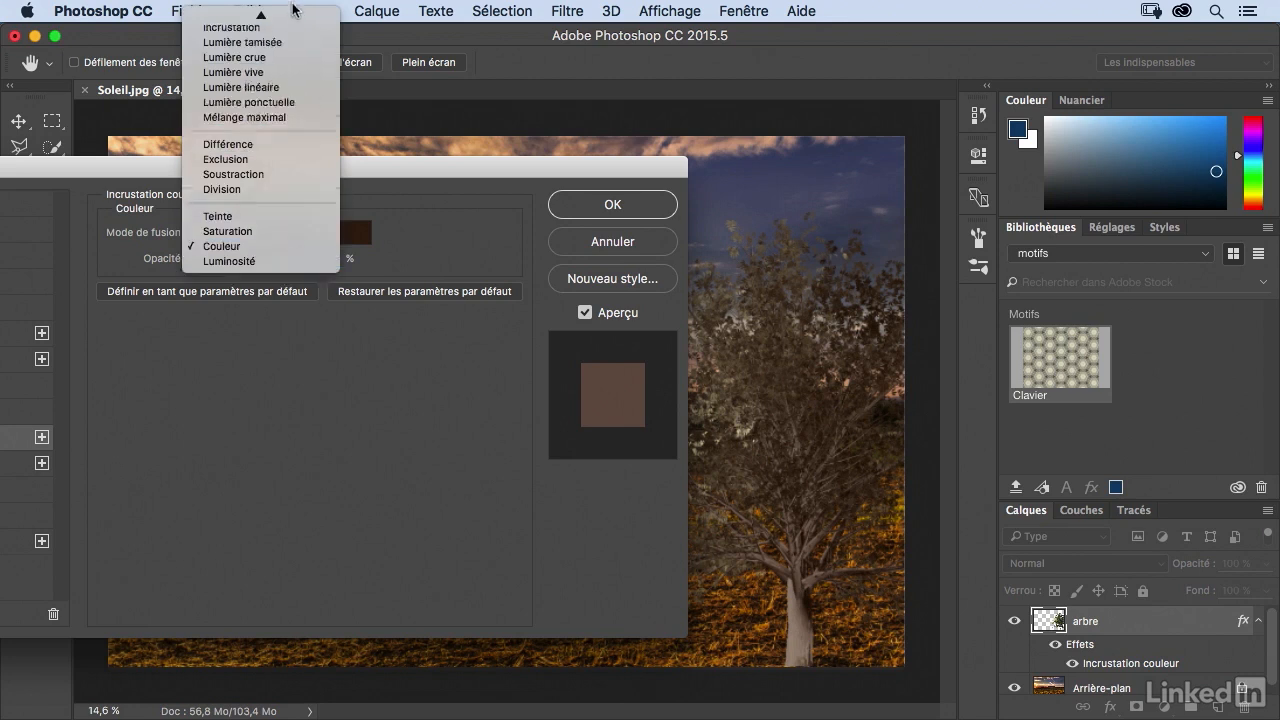
left_click(254, 76)
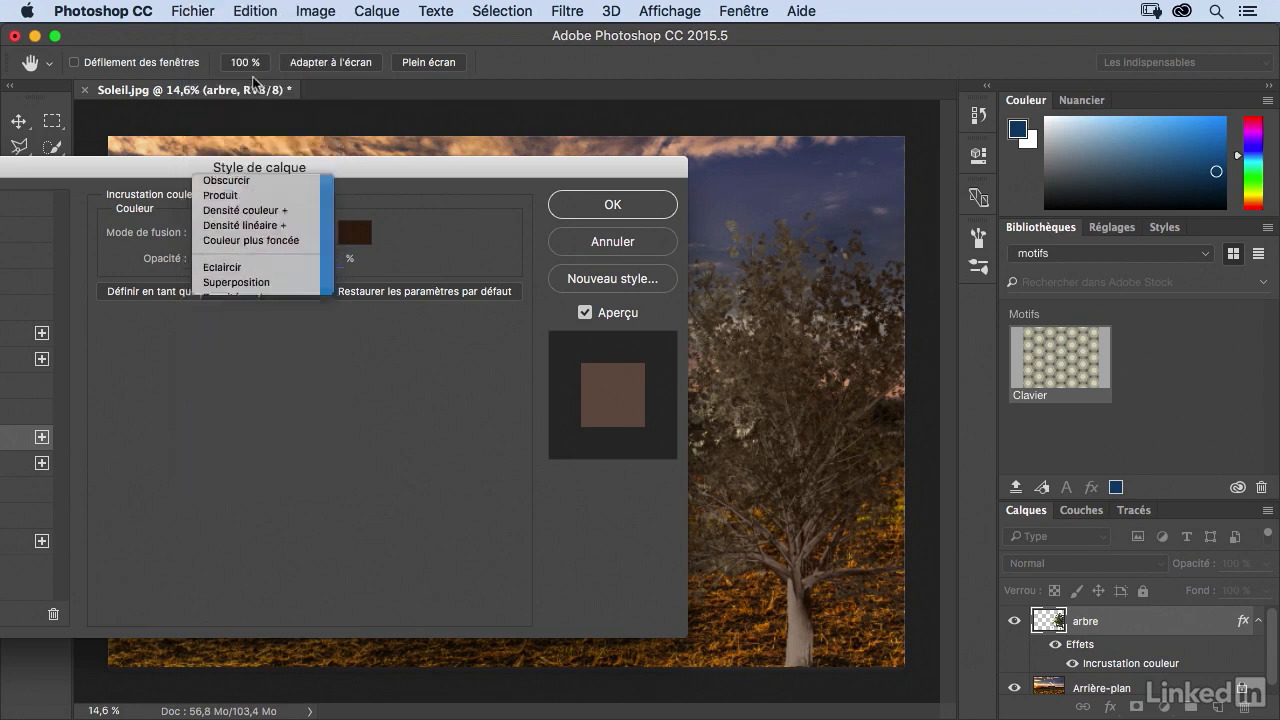
left_click(234, 261)
left_click_drag(234, 262, 261, 269)
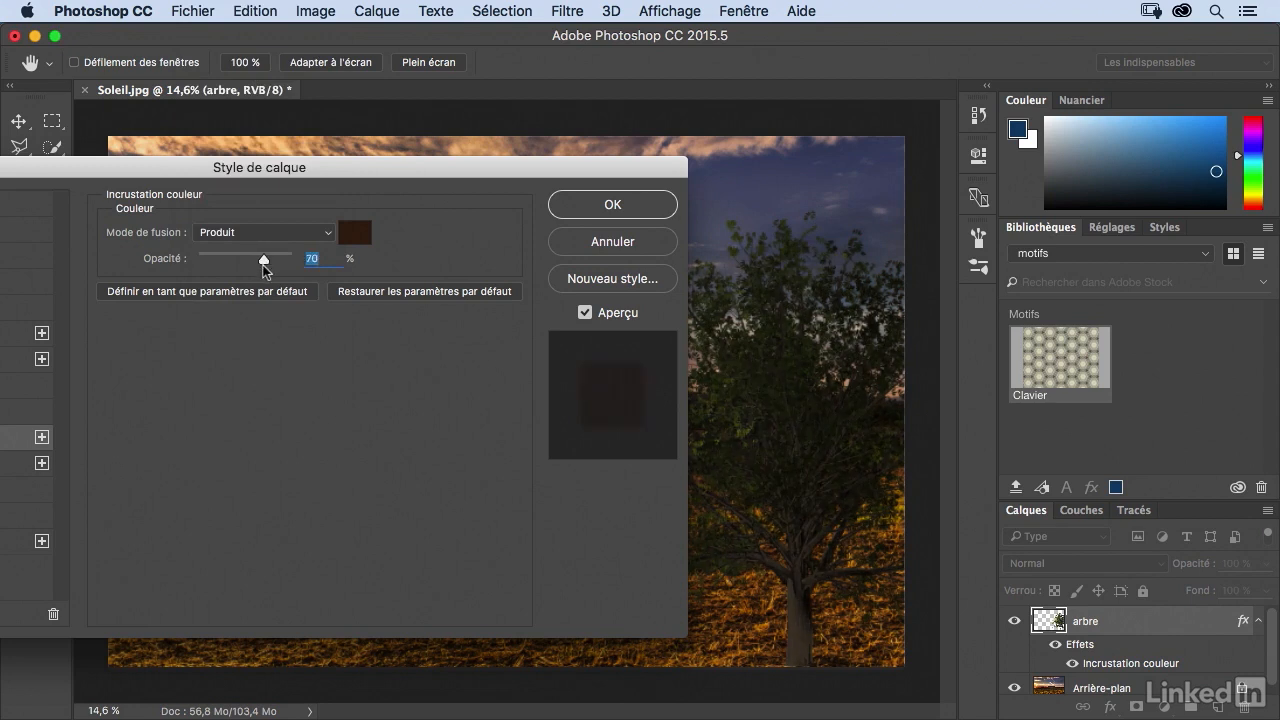
left_click(639, 205)
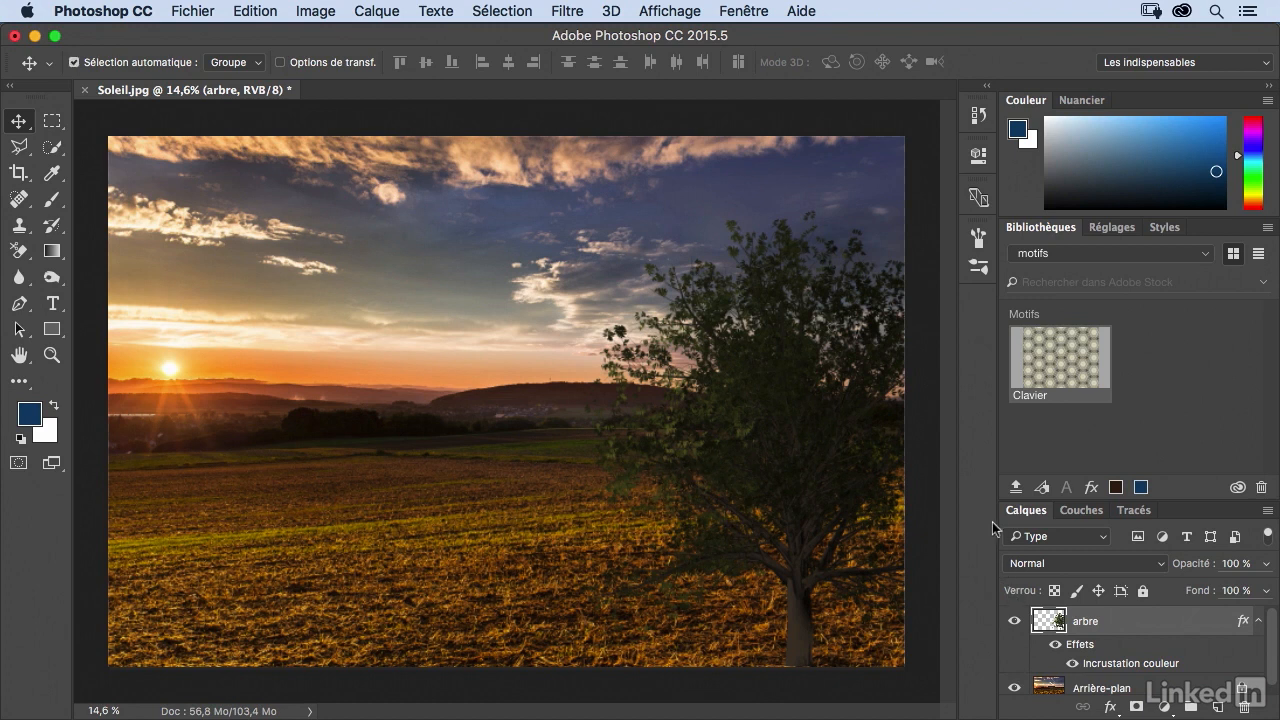
Create a new layer above the arbre layer, fill it with white and render the tree on it with the last filter.
key("alt+shift+super+n")
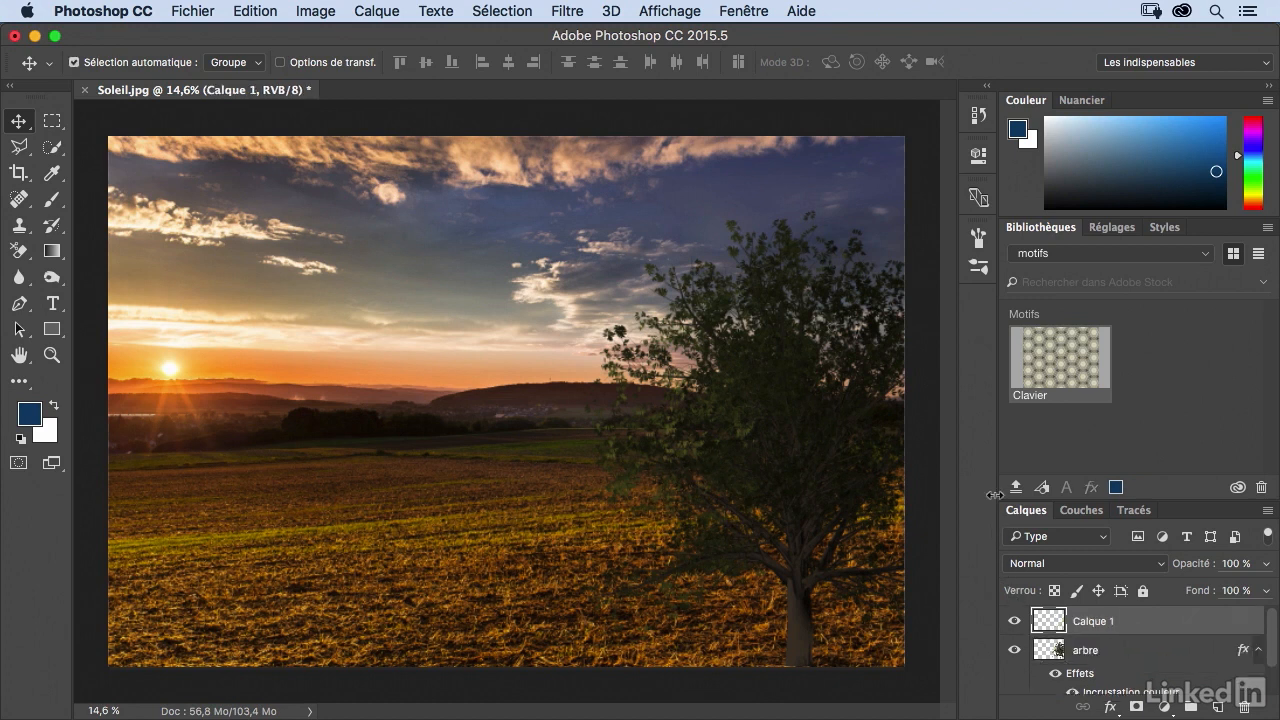
key("super+BackSpace")
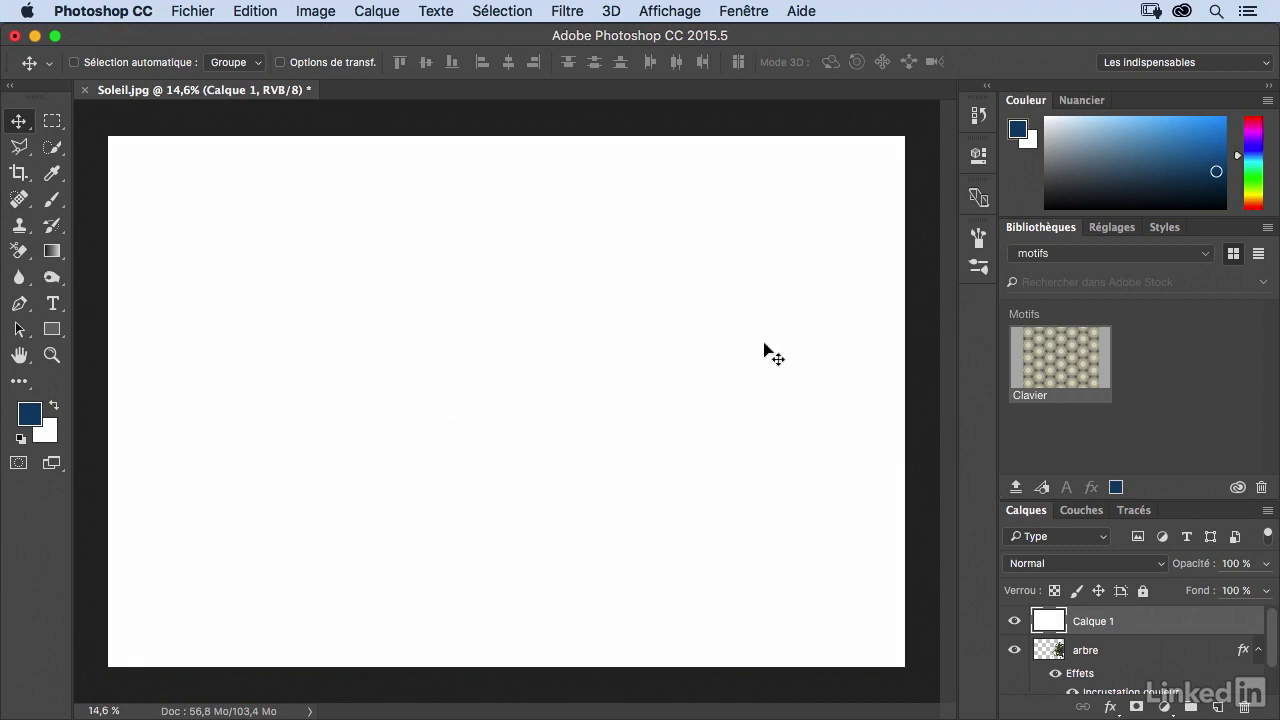
left_click(565, 16)
left_click(630, 43)
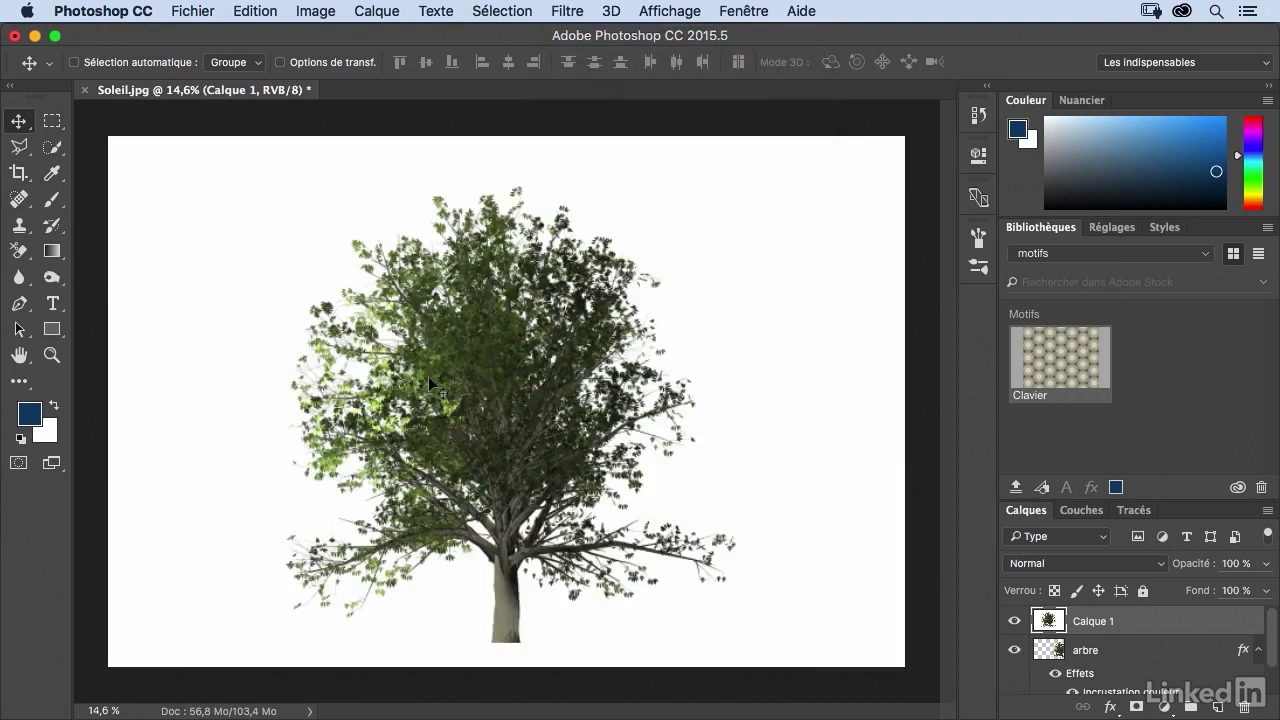
Select a rectangle around the whole tree on the white layer and define it as a brush preset named arbre.
key("m")
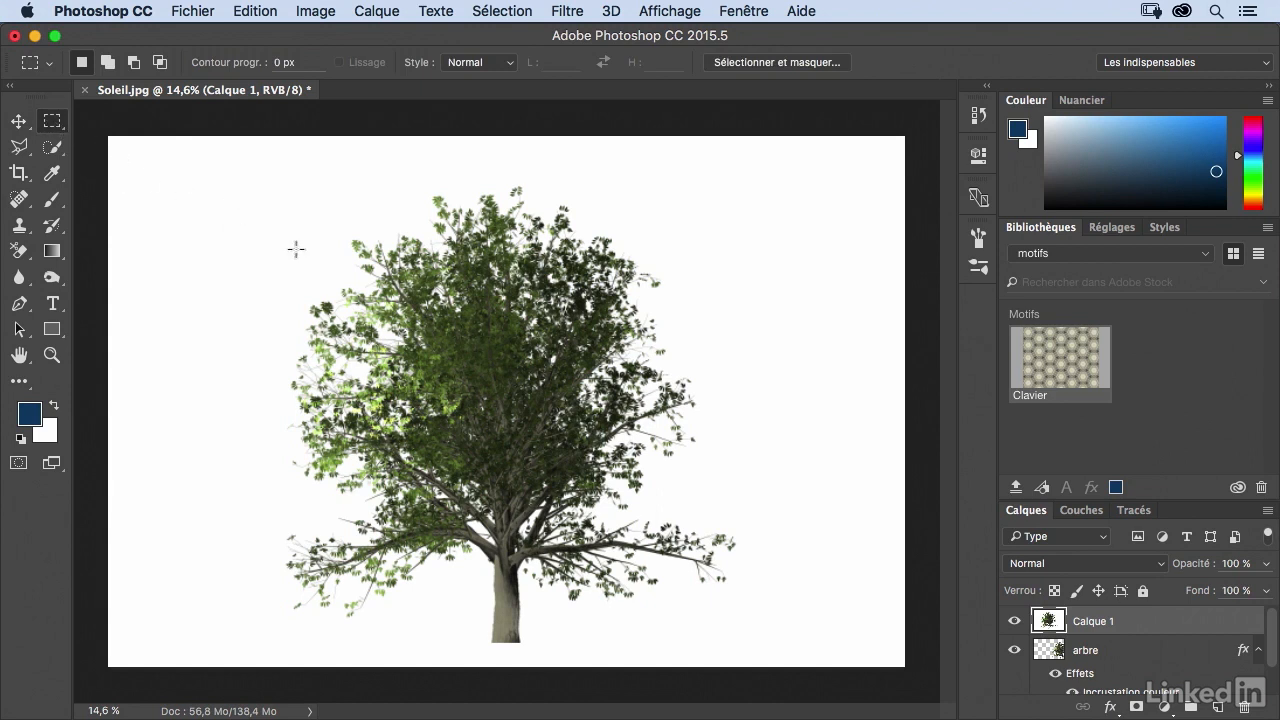
left_click_drag(240, 177, 746, 650)
left_click(257, 11)
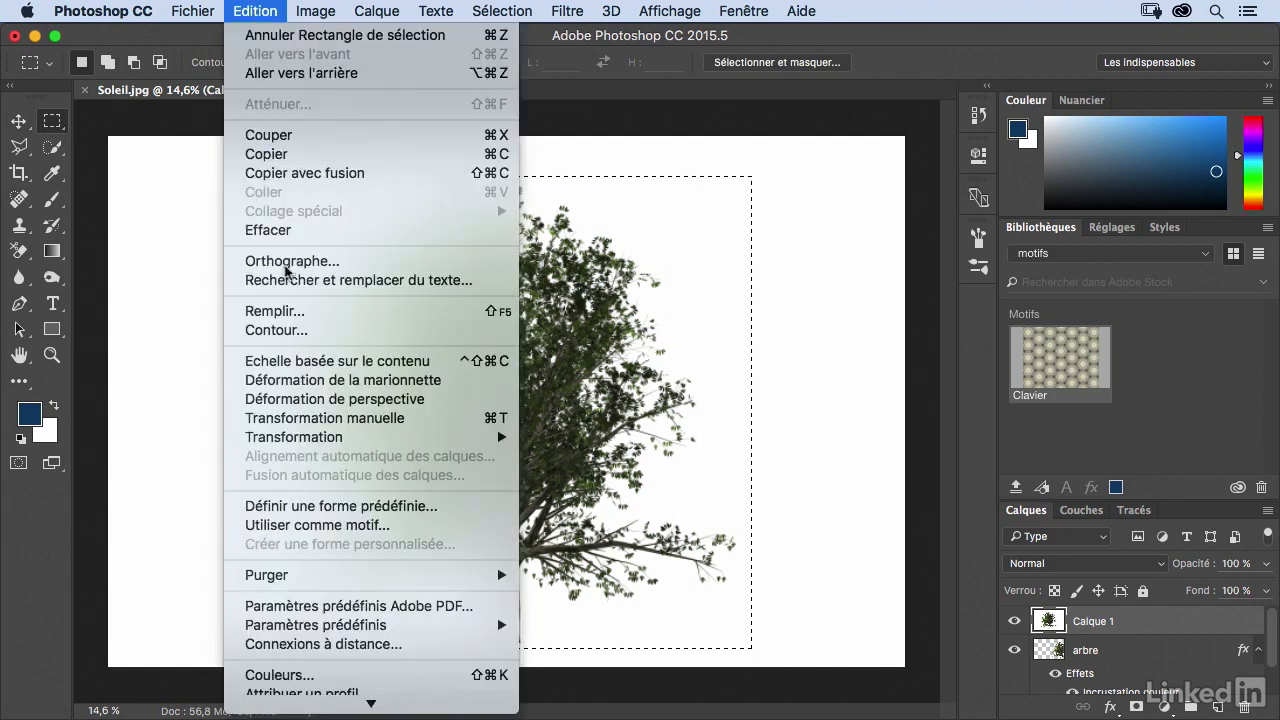
left_click(345, 514)
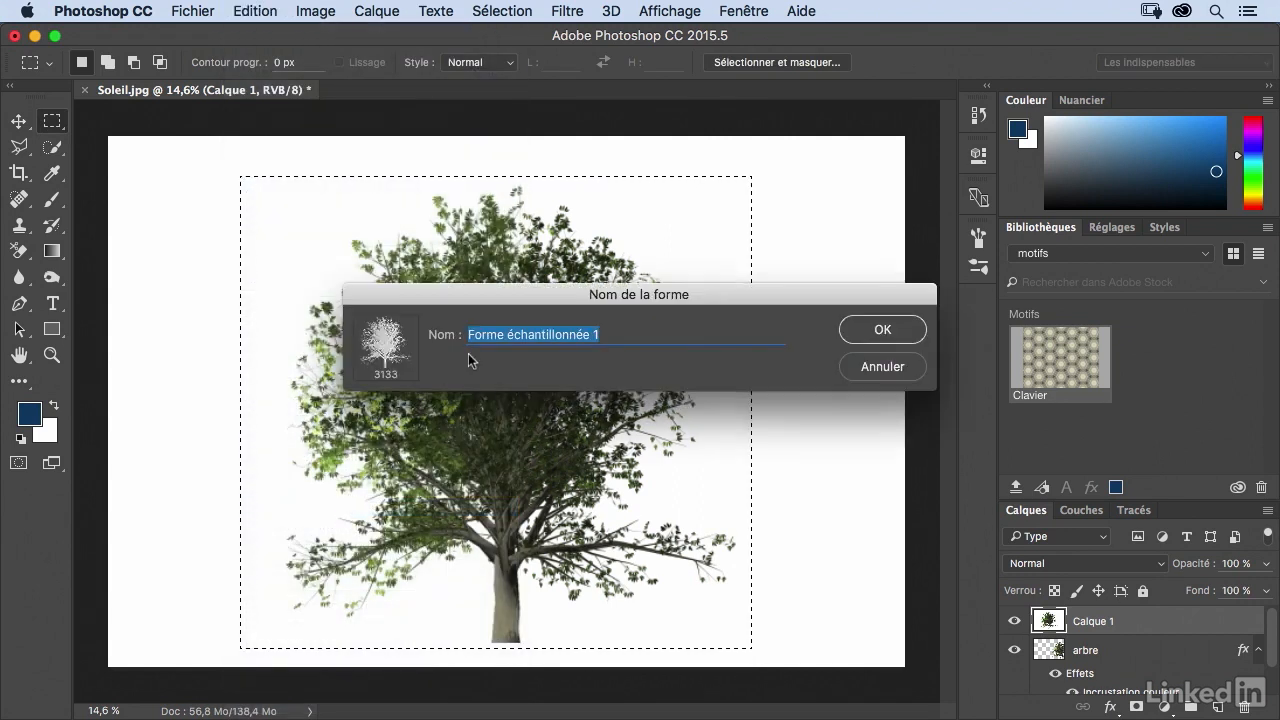
type("arbre")
key("Return")
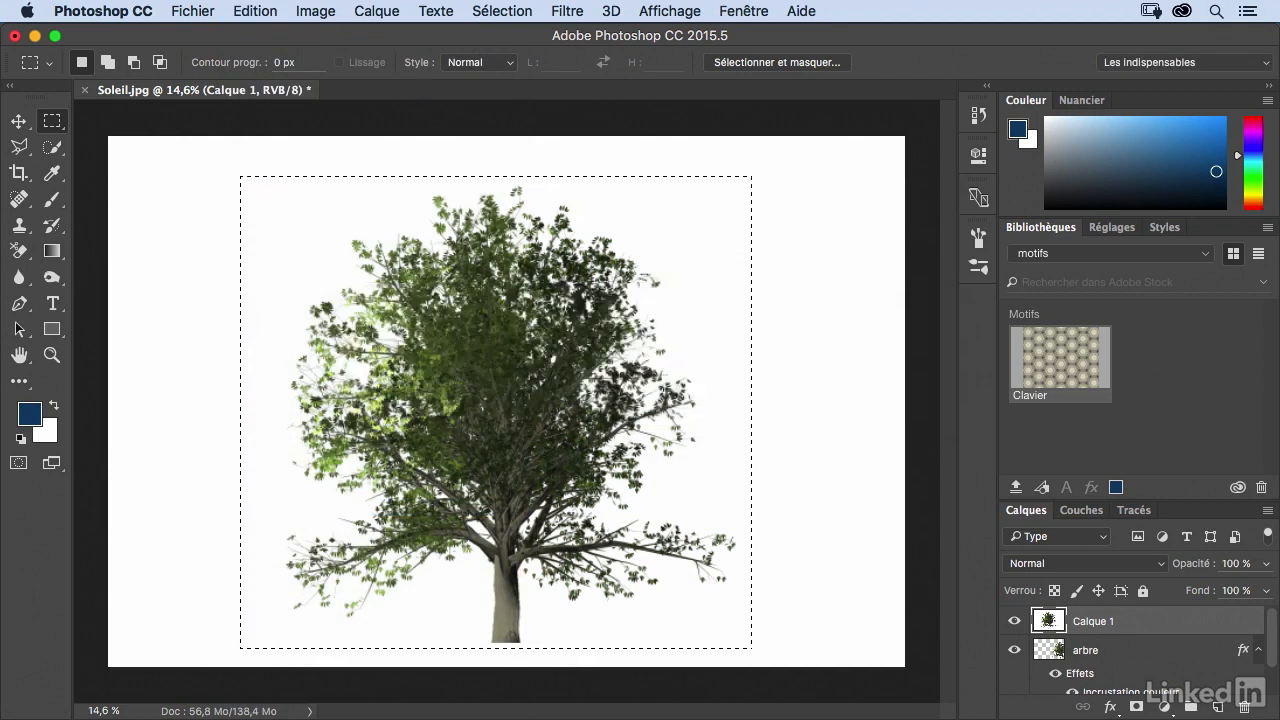
Refill the layer with white to remove the rendered tree, and reduce the new tree brush to about 1173 px.
key("super+BackSpace")
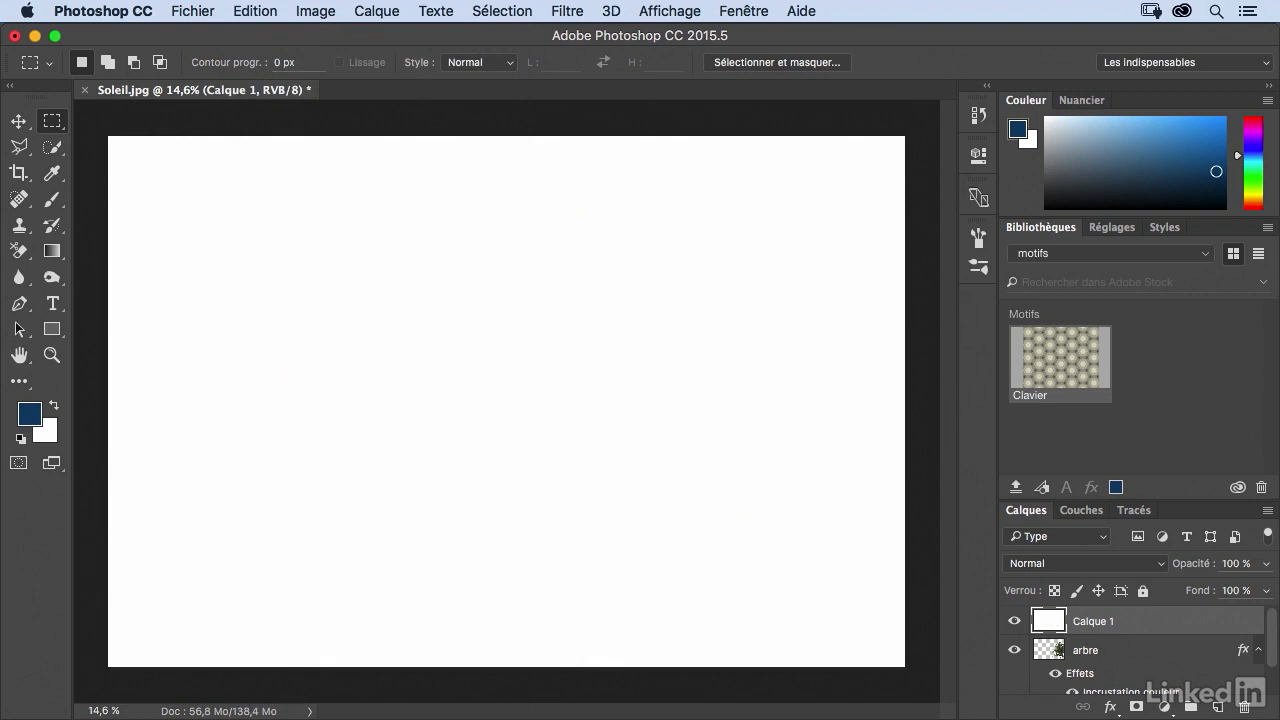
key("b")
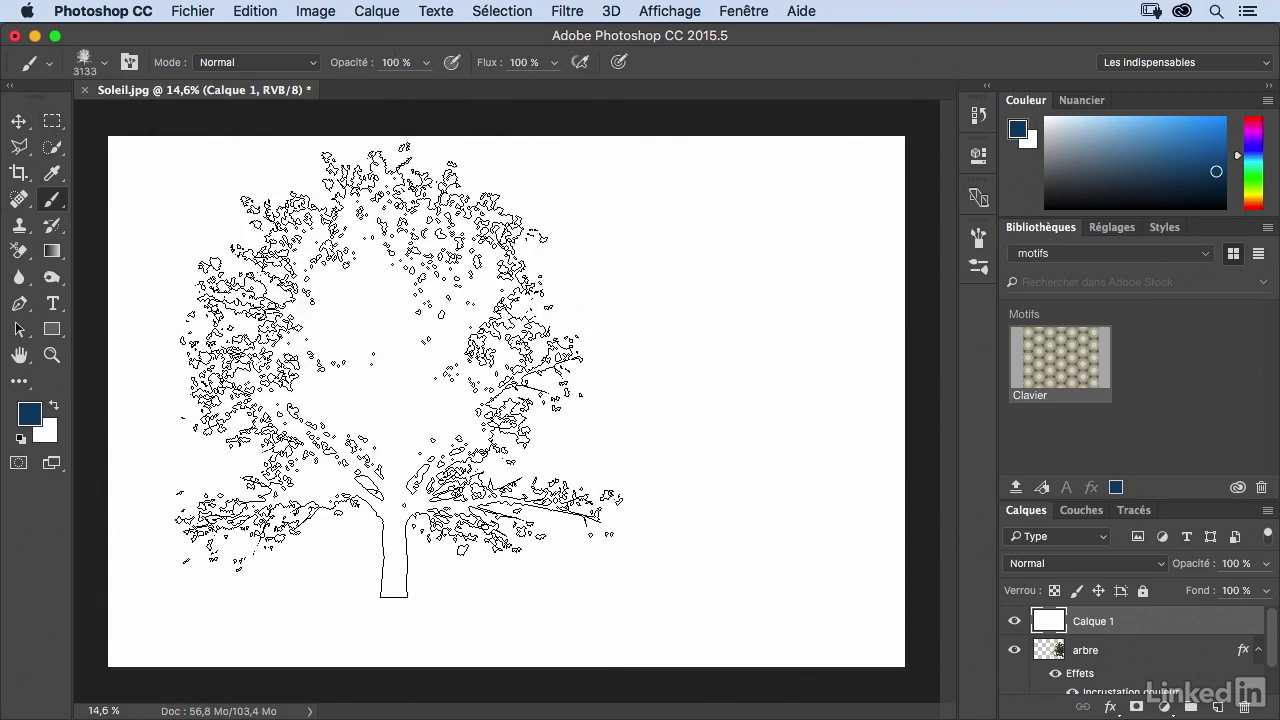
mouse_move(423, 378)
left_mouse_down()
mouse_move(340, 378)
mouse_move(329, 363)
left_mouse_up()
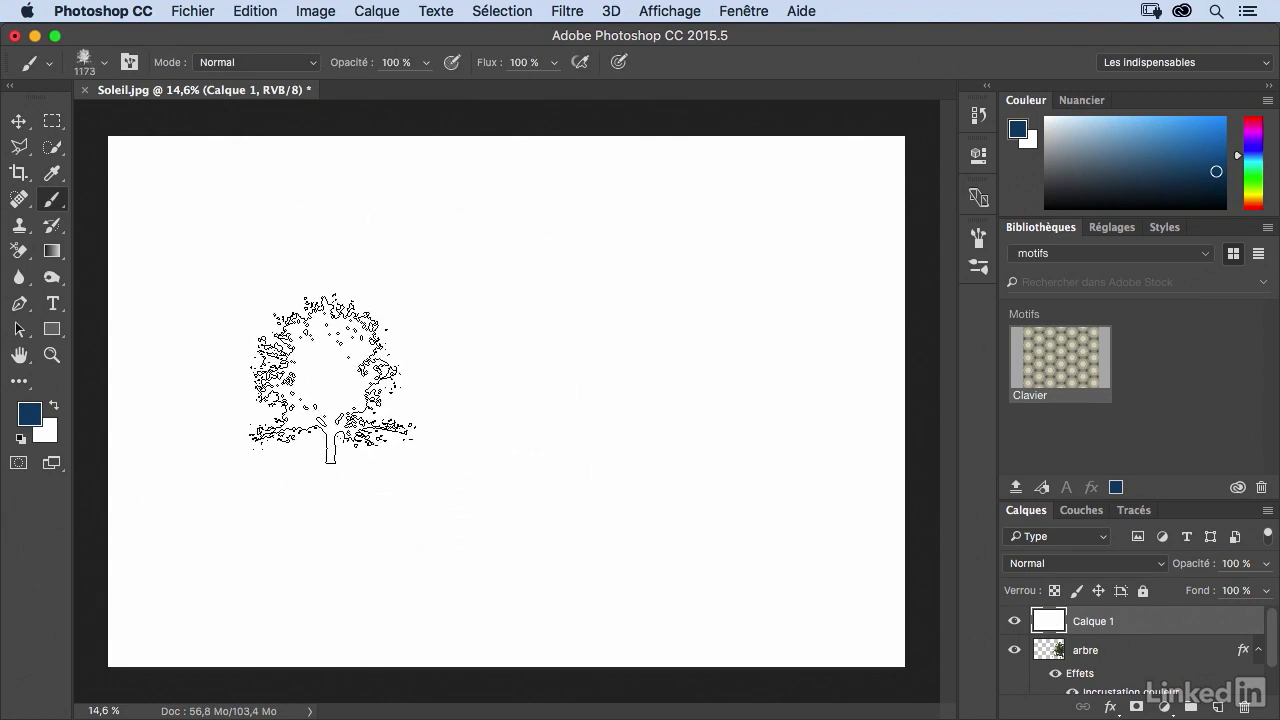
Set the foreground colour to dark green 103411 and stamp three single trees across the upper half of the white layer.
left_click(29, 413)
left_click(518, 374)
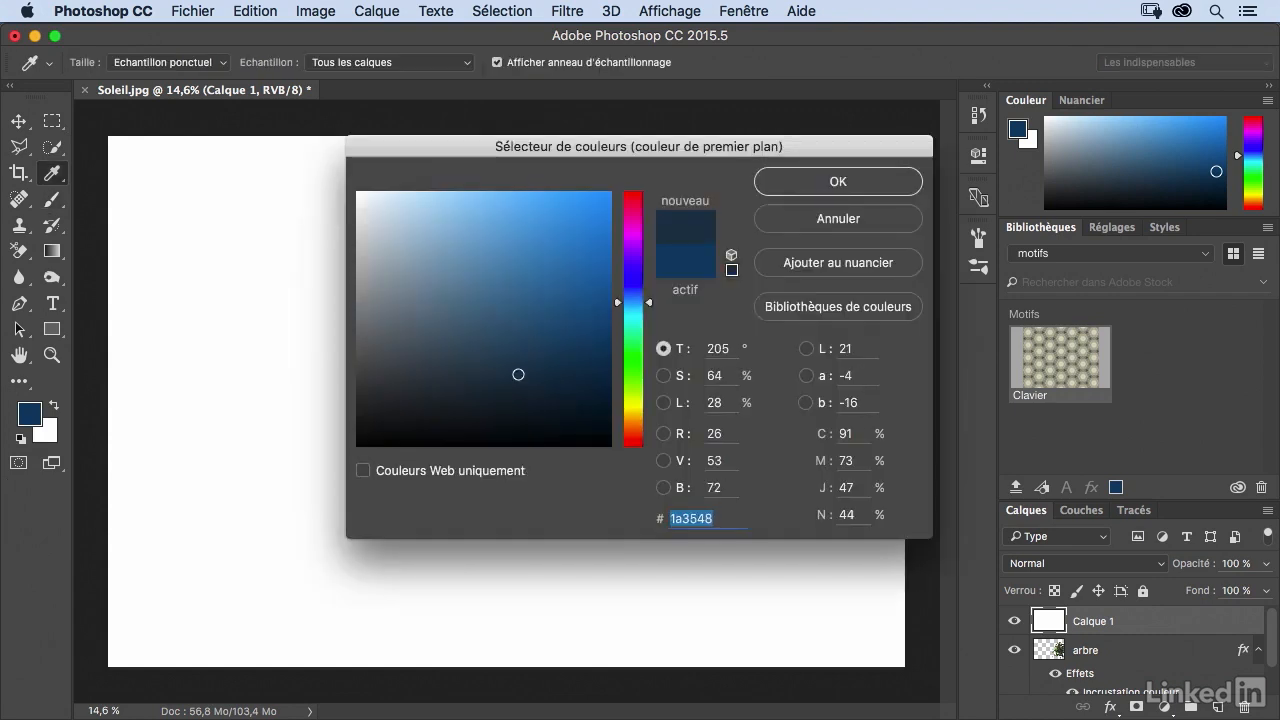
type("103411")
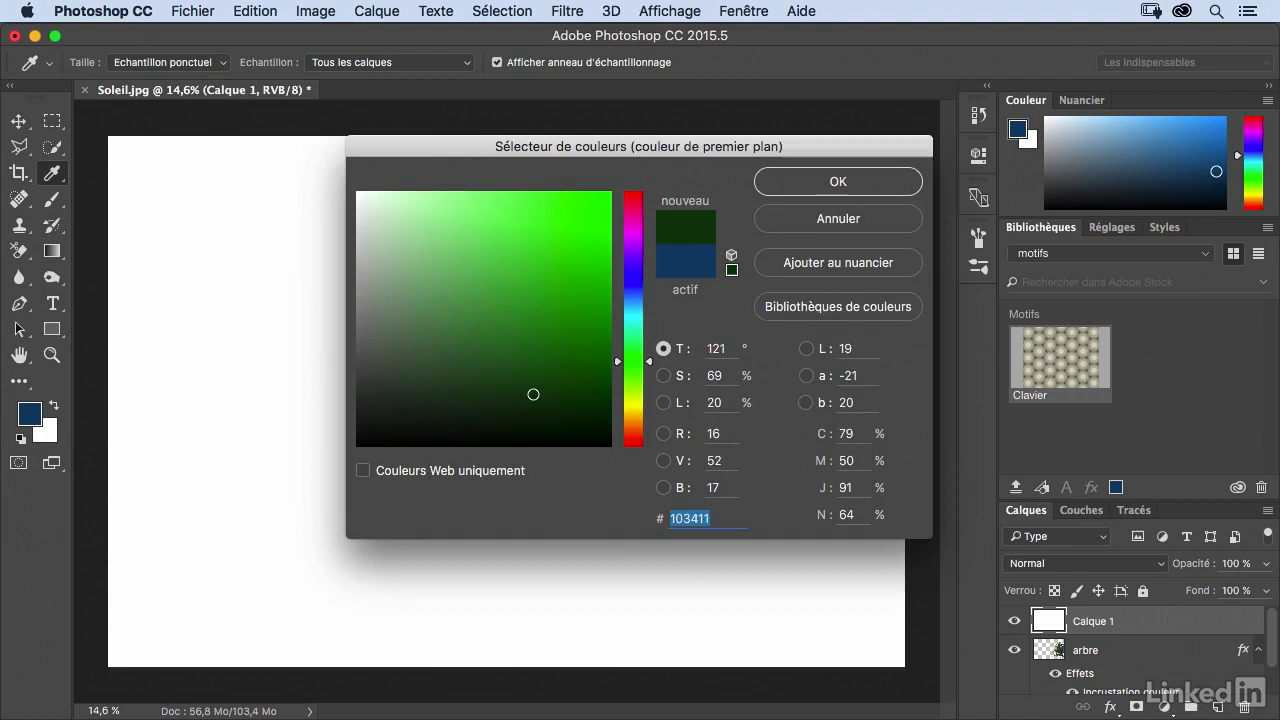
key("Return")
key("b")
left_click(292, 321)
left_click(496, 370)
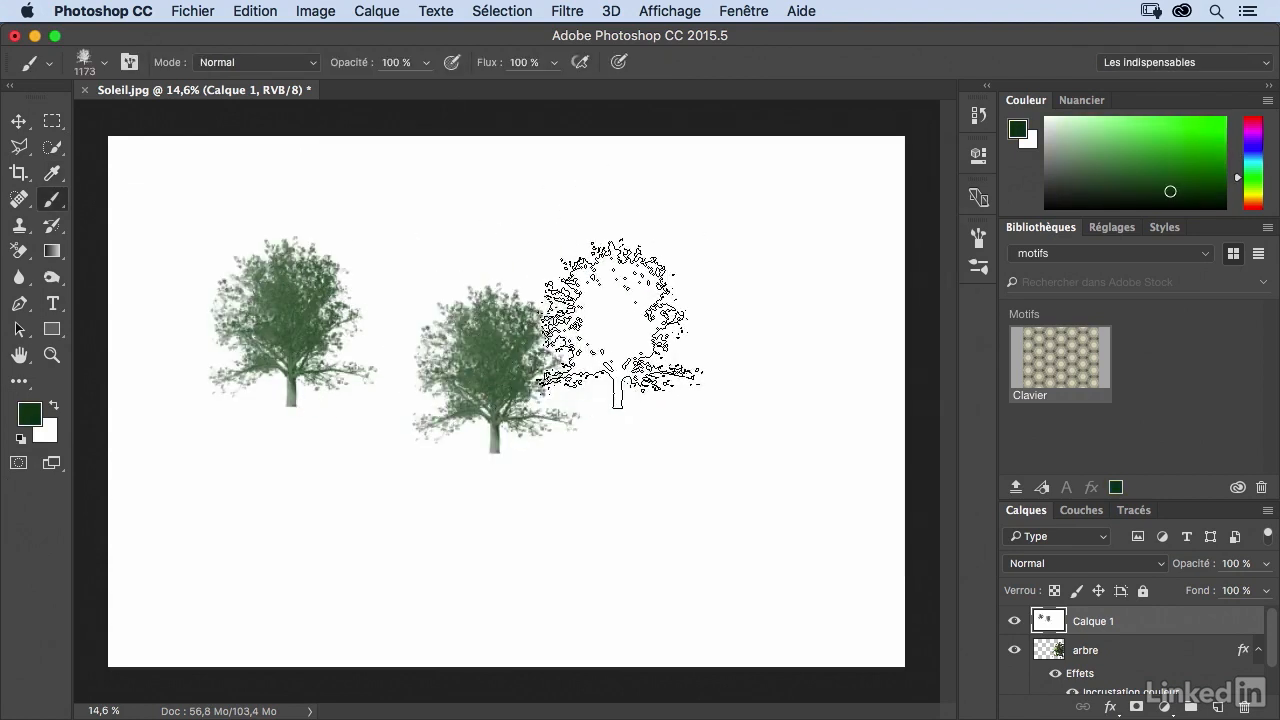
left_click(653, 306)
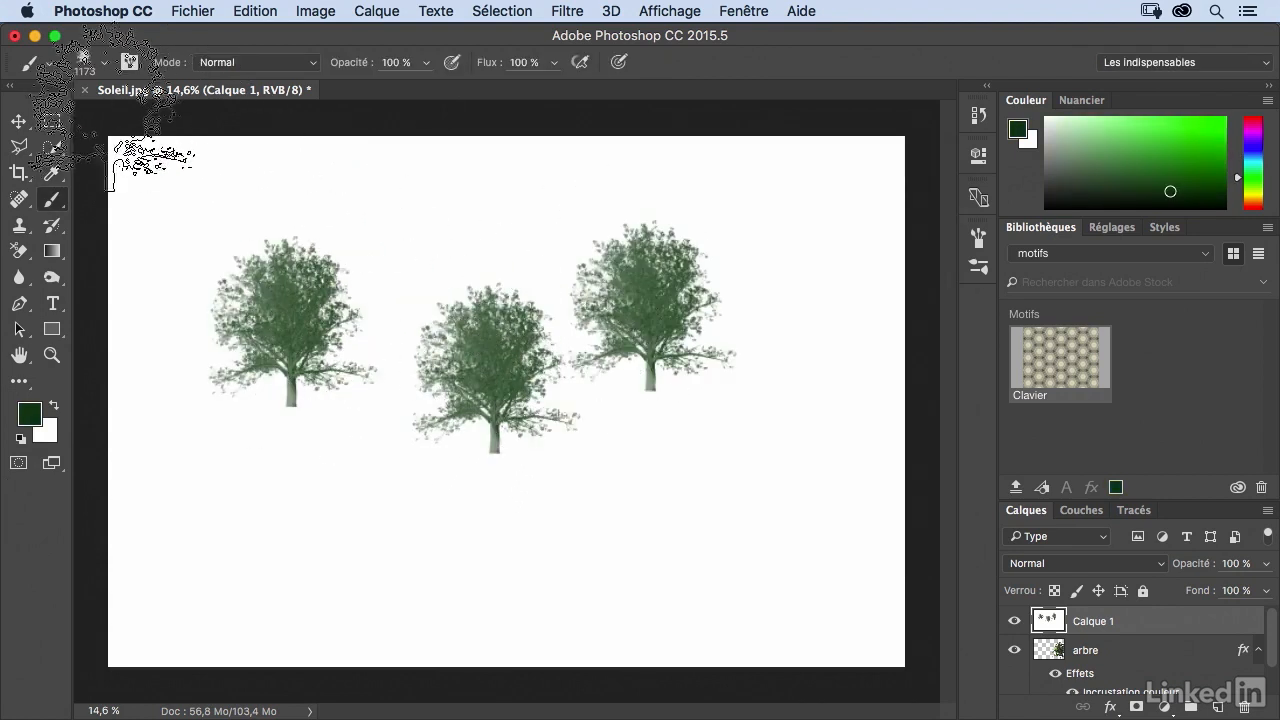
Set the tree brush's spacing (Pas) to 15 % and enable Dynamique de forme with size controlled by Pression de la plume.
key("F5")
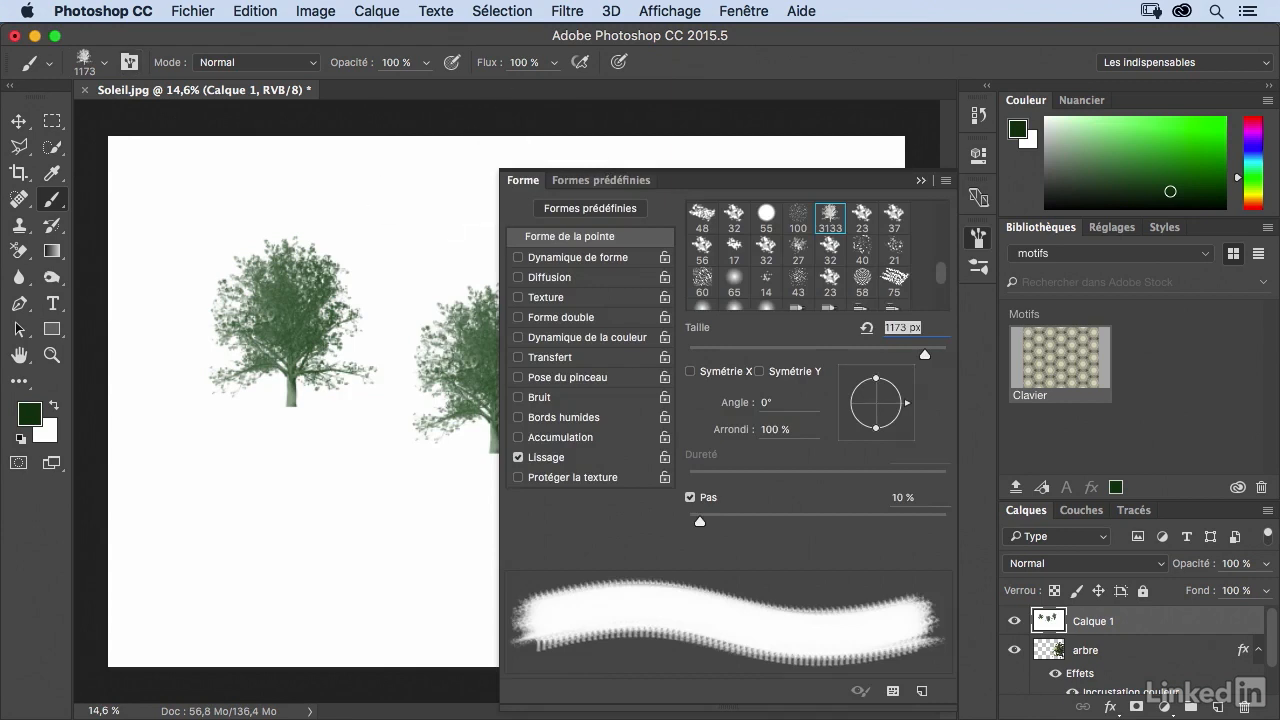
left_click_drag(700, 521, 707, 521)
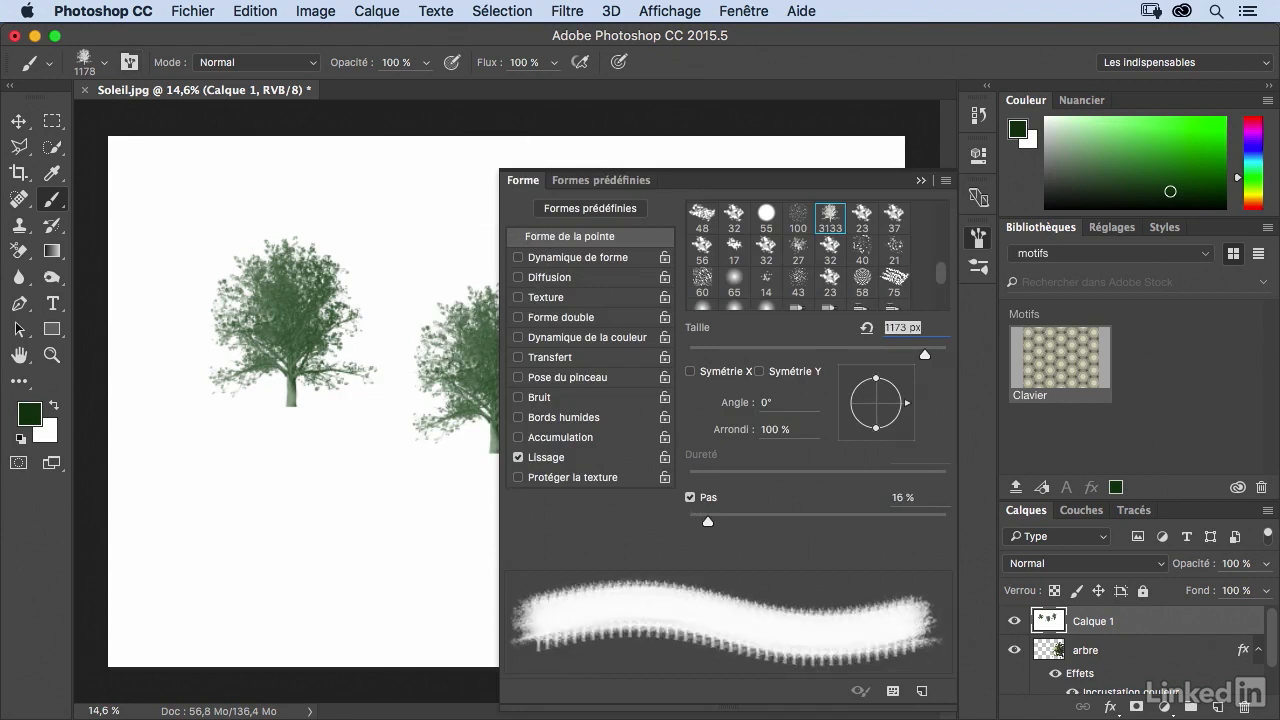
left_click_drag(708, 521, 706, 521)
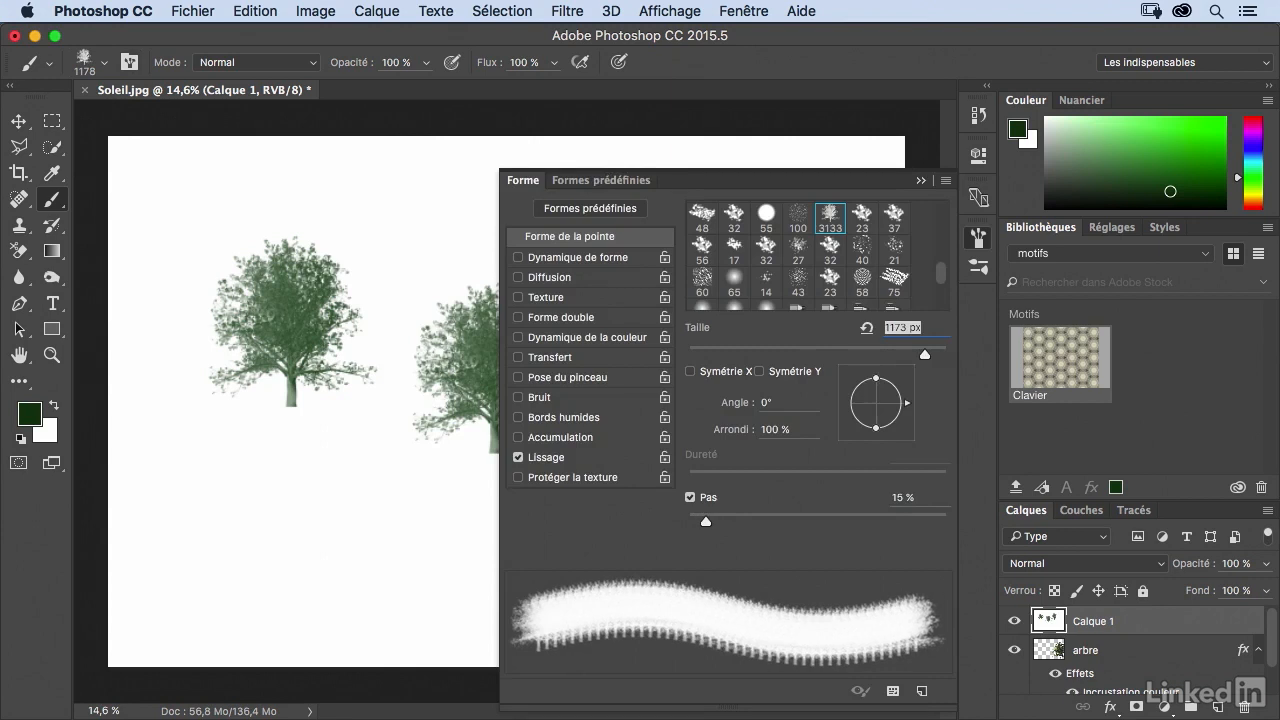
left_click(578, 257)
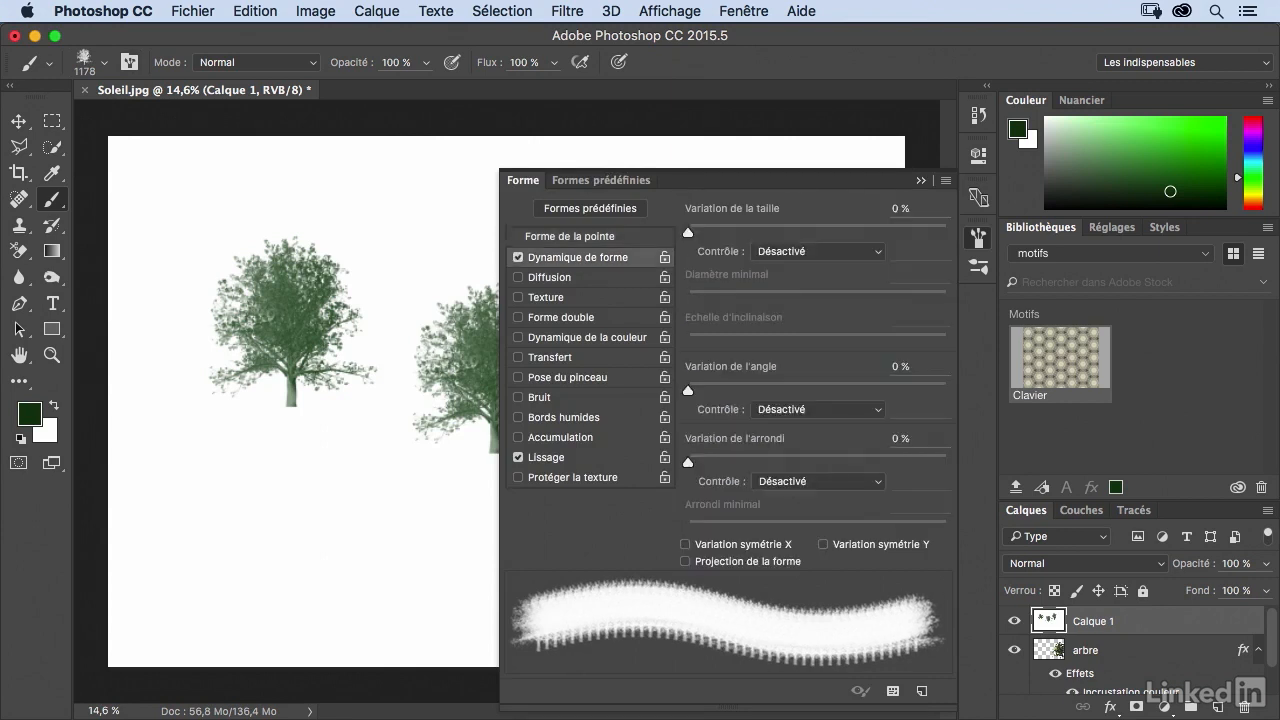
left_click(820, 252)
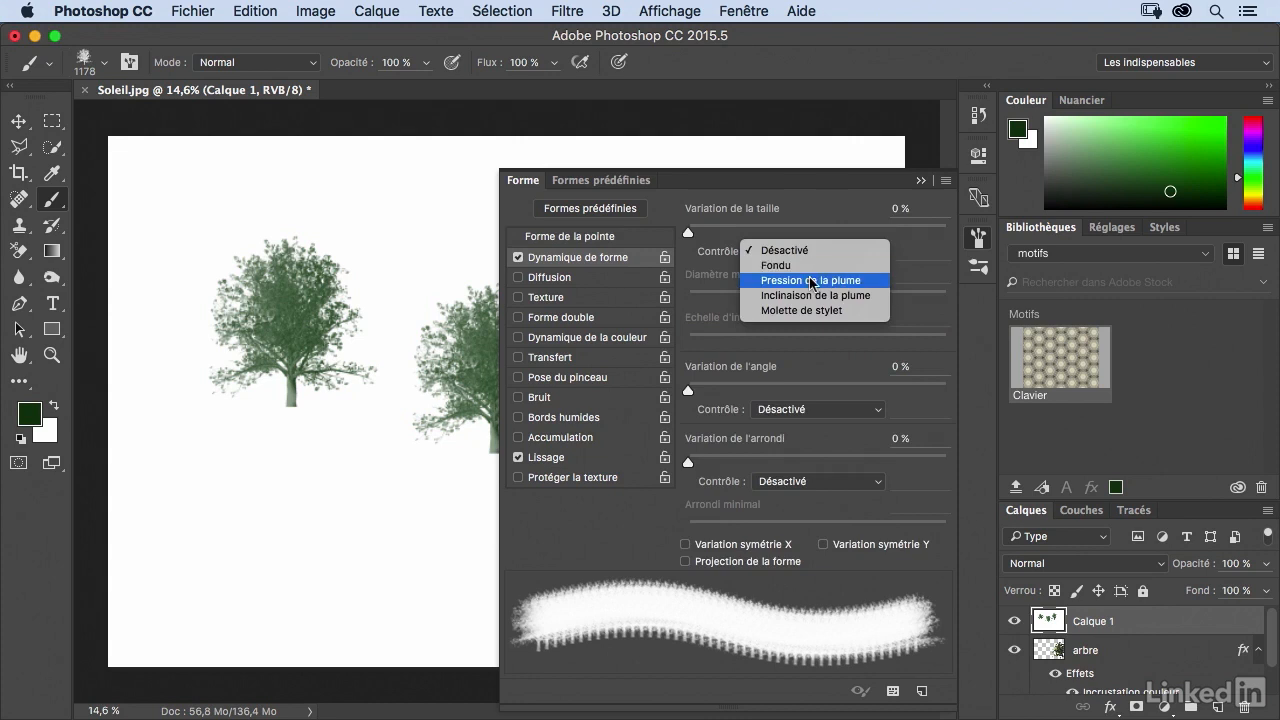
left_click(806, 280)
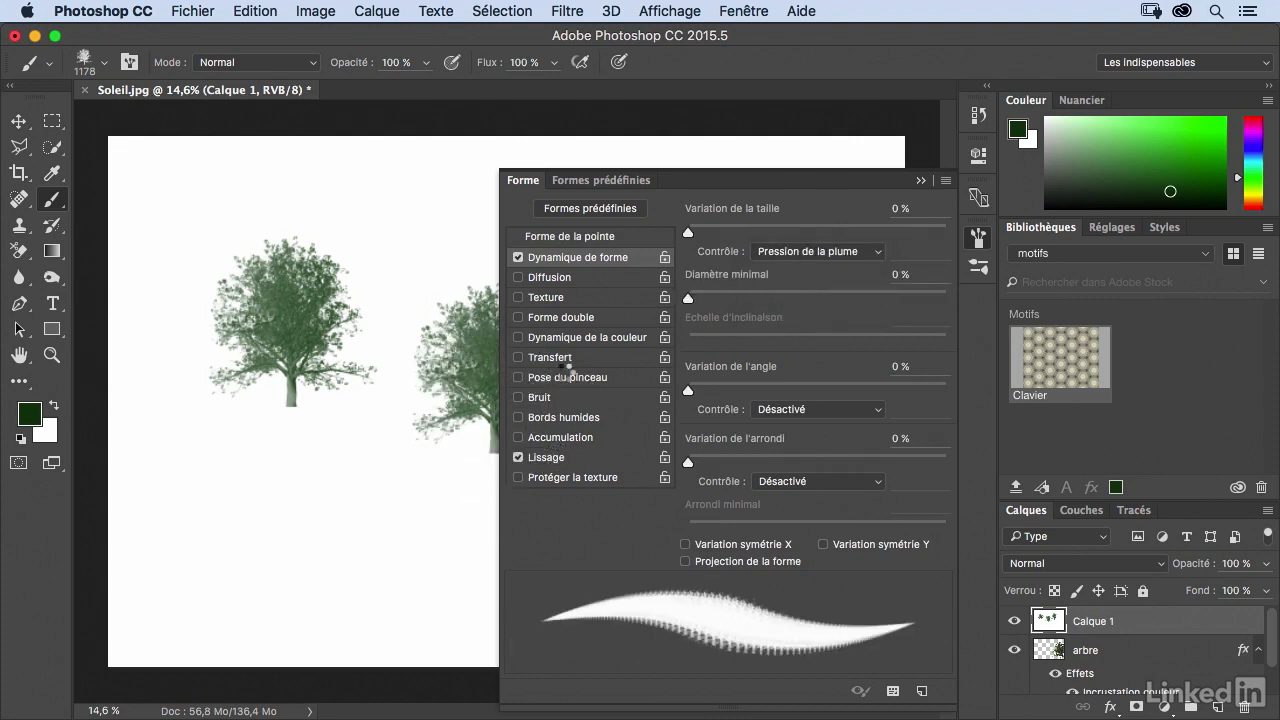
Enable Dynamique de la couleur per tip, with foreground/background variation controlled by Pression de la plume and brightness variation at 9 %.
left_click(518, 338)
left_click(562, 340)
left_click(709, 207)
left_click(818, 270)
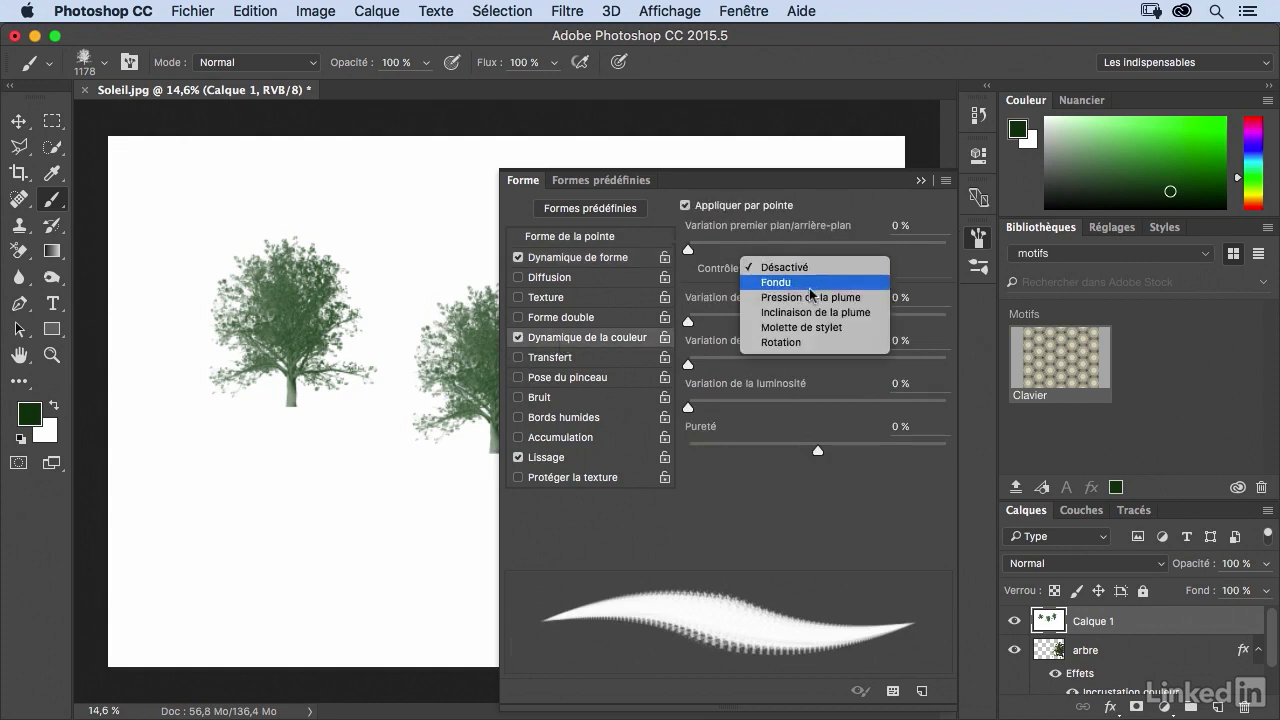
left_click(806, 298)
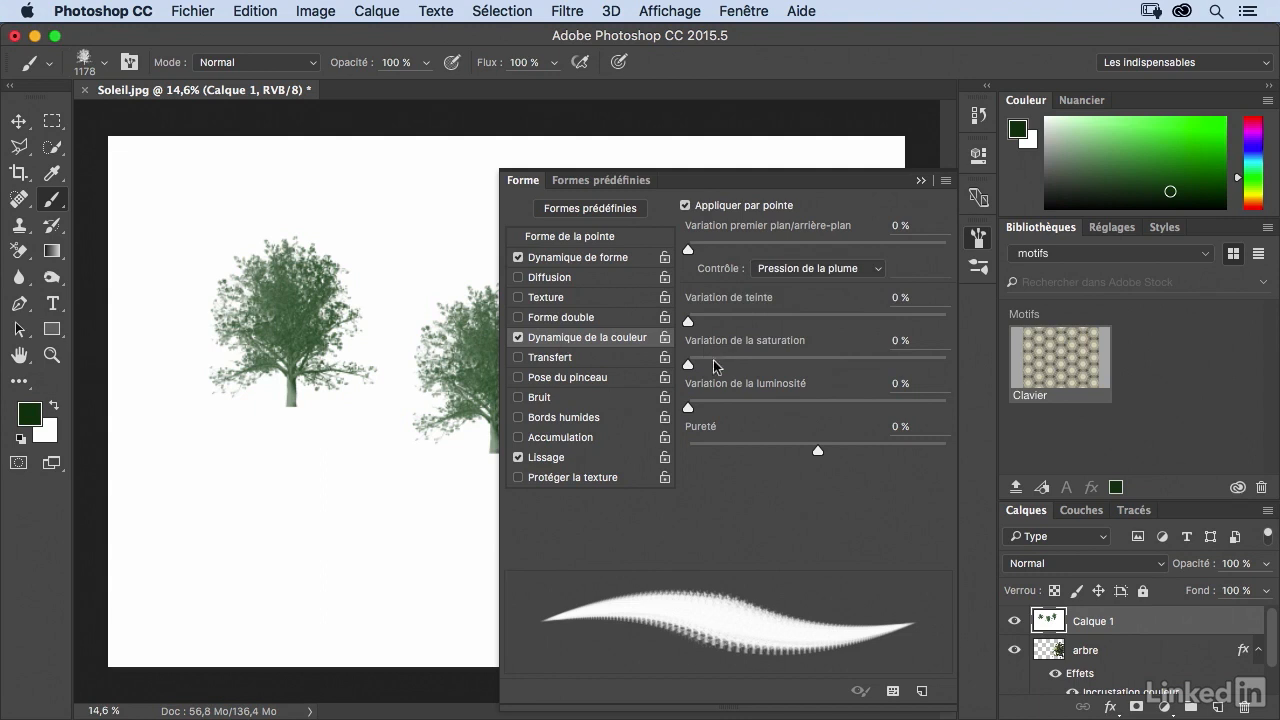
left_click_drag(688, 408, 712, 408)
Set the background colour to green 3d853b and paint a test patch of foliage below the first stamped tree.
left_click(47, 434)
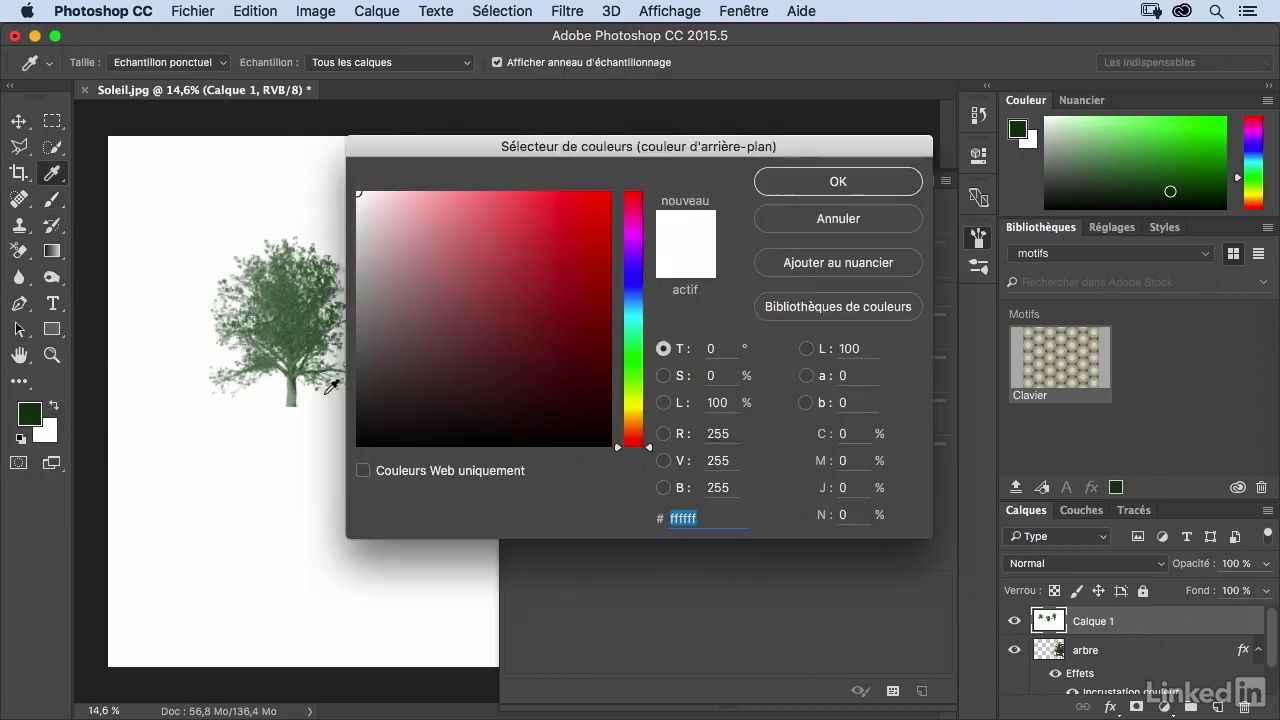
left_click(634, 362)
left_click_drag(505, 336, 497, 313)
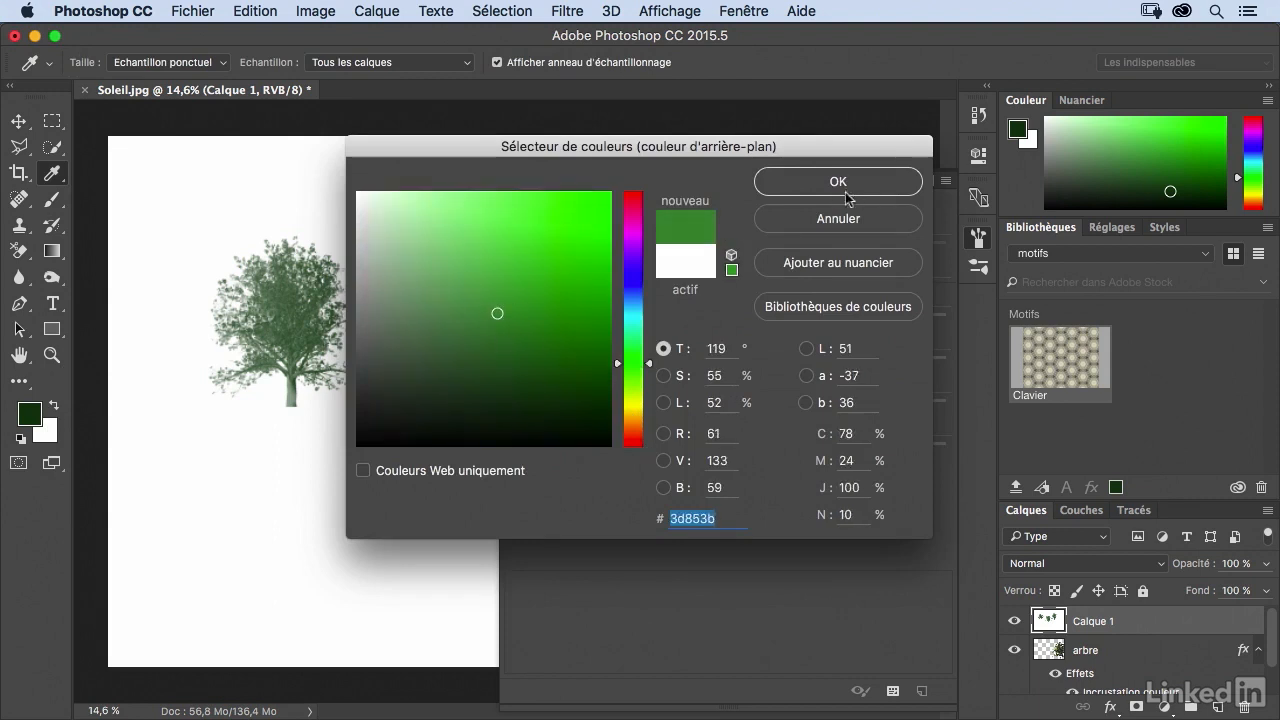
left_click(836, 182)
mouse_move(211, 468)
left_mouse_down()
mouse_move(329, 471)
mouse_move(217, 480)
mouse_move(265, 500)
mouse_move(357, 495)
mouse_move(200, 490)
mouse_move(340, 495)
mouse_move(300, 505)
mouse_move(308, 530)
mouse_move(395, 480)
left_mouse_up()
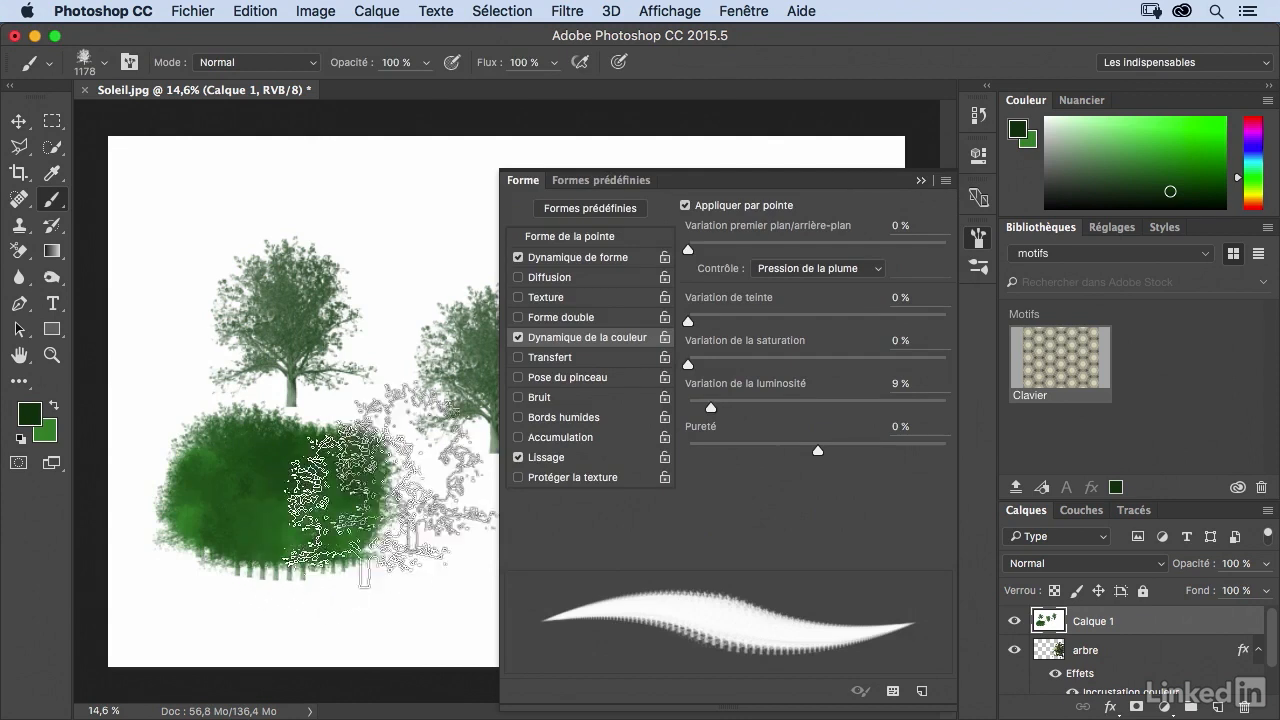
Enable Diffusion for the tree brush at 154 % on both axes.
left_click(560, 278)
left_click_drag(704, 232, 728, 238)
left_click(773, 208)
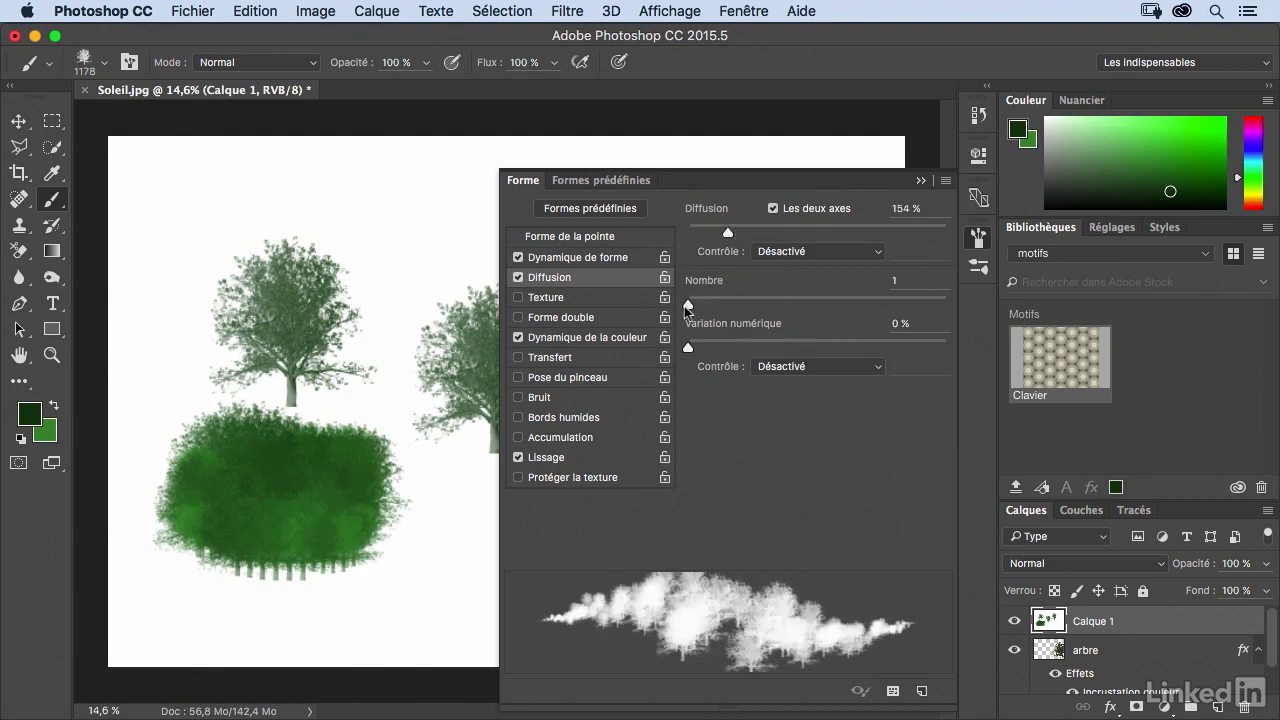
Paint a scattered forest over the left and centre of the white layer, close the brush settings, and hide Calque 1.
mouse_move(195, 180)
left_mouse_down()
mouse_move(207, 147)
mouse_move(380, 280)
mouse_move(165, 300)
mouse_move(220, 430)
mouse_move(450, 440)
left_mouse_up()
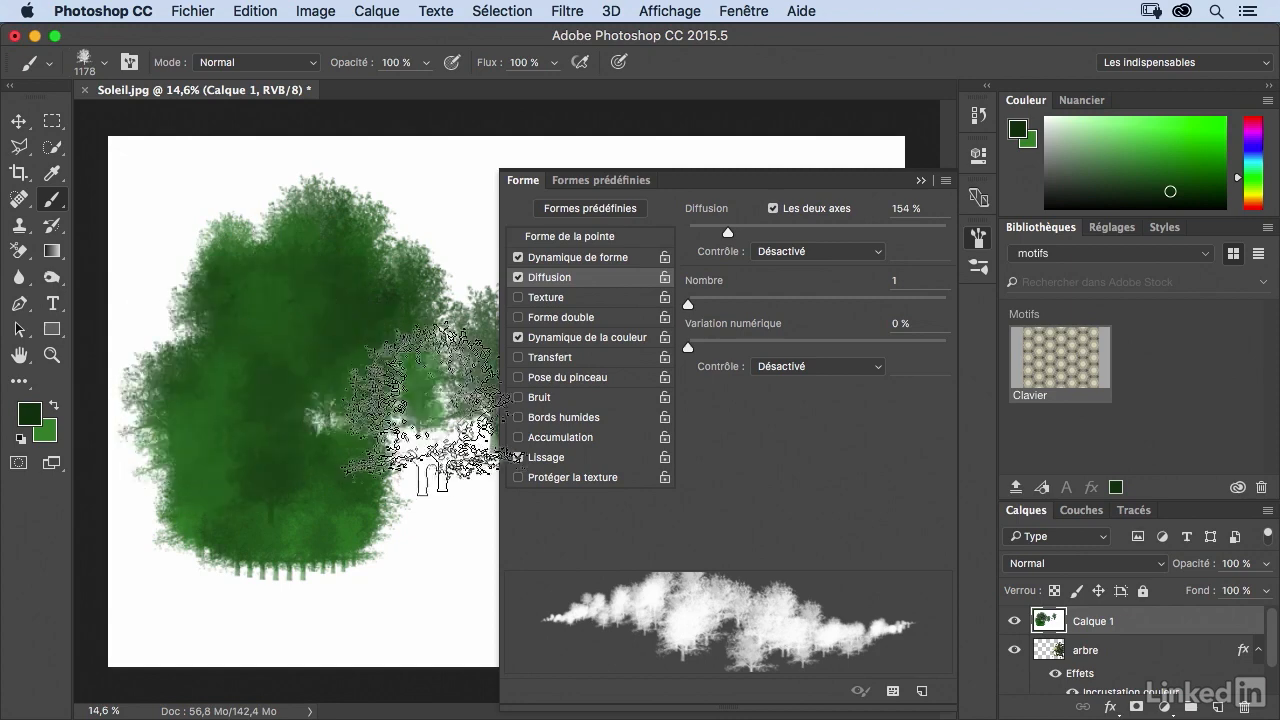
left_click(920, 180)
mouse_move(597, 451)
left_mouse_down()
mouse_move(310, 440)
mouse_move(340, 420)
mouse_move(725, 470)
mouse_move(168, 510)
mouse_move(286, 486)
mouse_move(586, 486)
mouse_move(286, 457)
mouse_move(500, 465)
left_mouse_up()
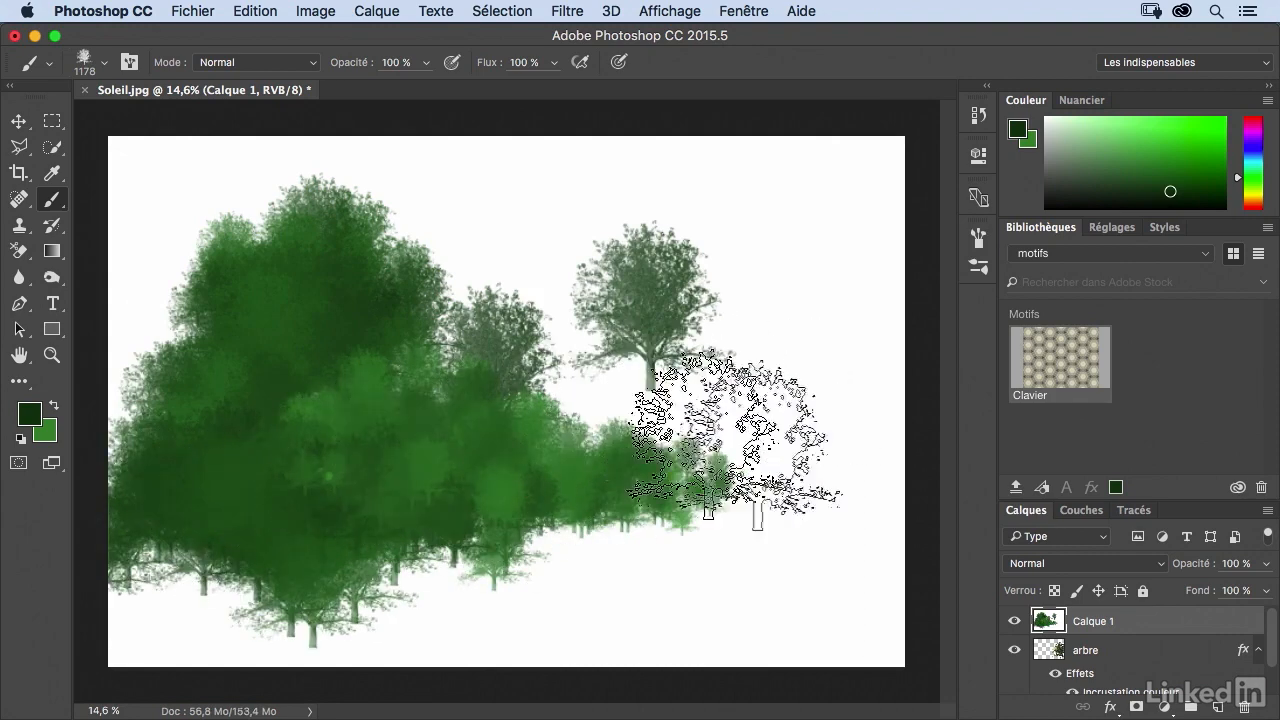
left_click(1015, 622)
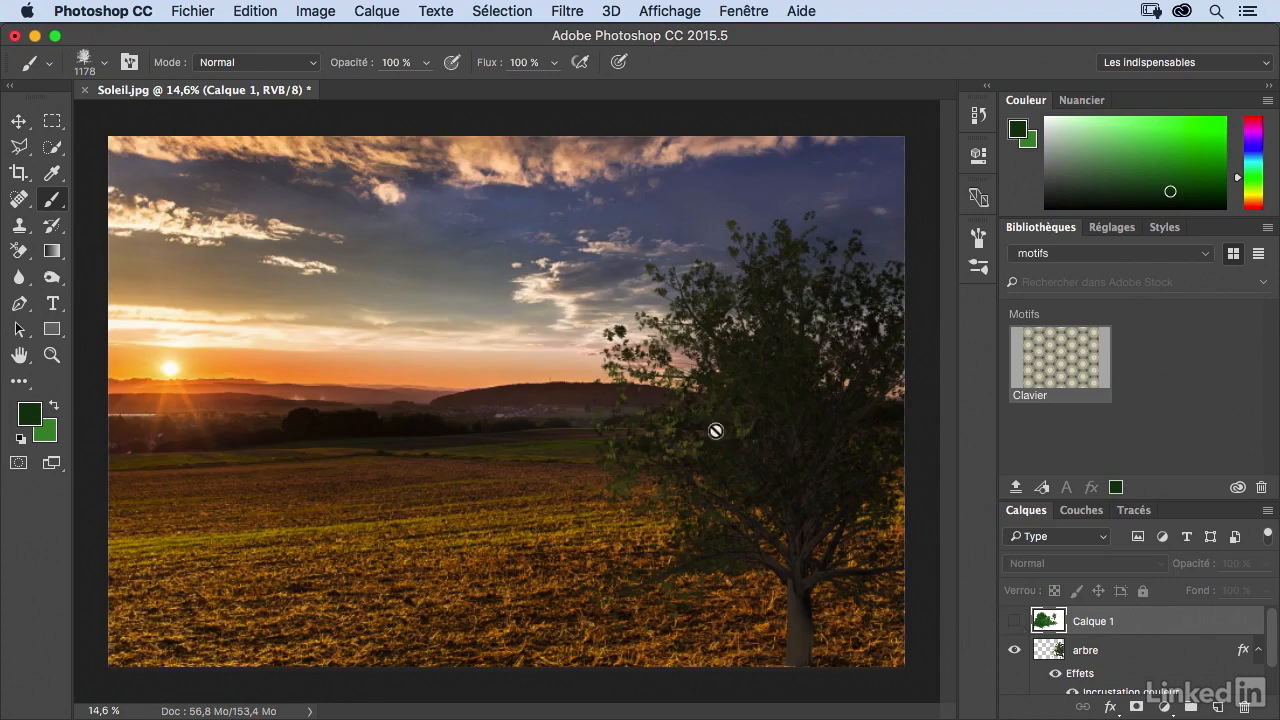